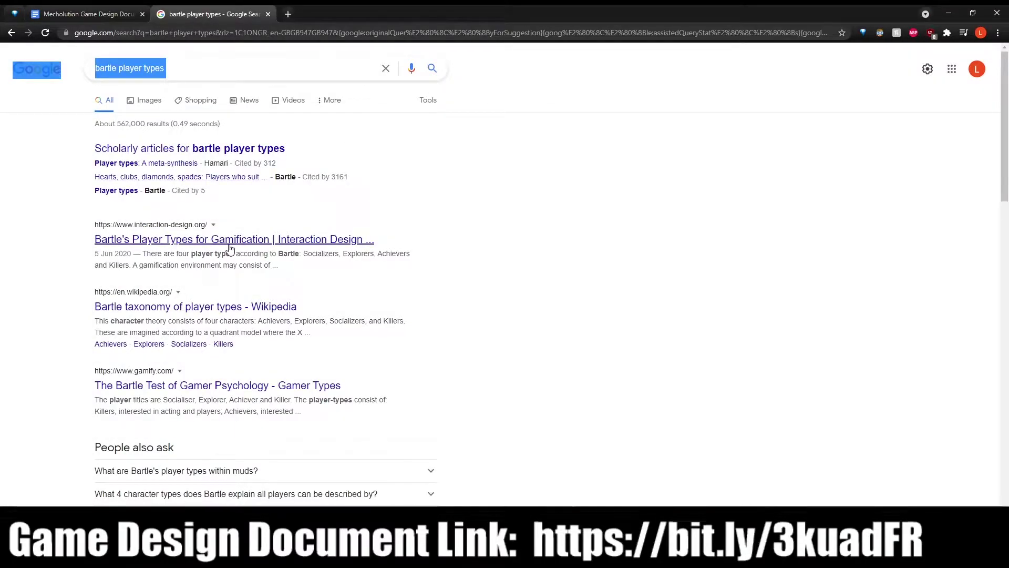
# Step: Open the Interaction Design article on Bartle's player types and copy a screen capture of its player type diagram to the clipboard
pyautogui.middleClick(272, 239)
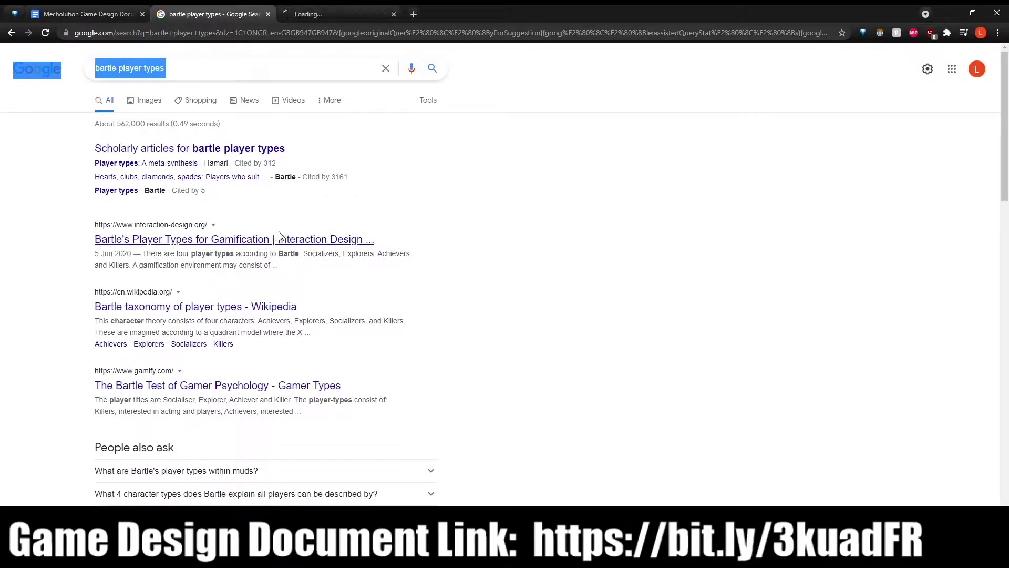
pyautogui.hotkey('ctrl', 'Tab')
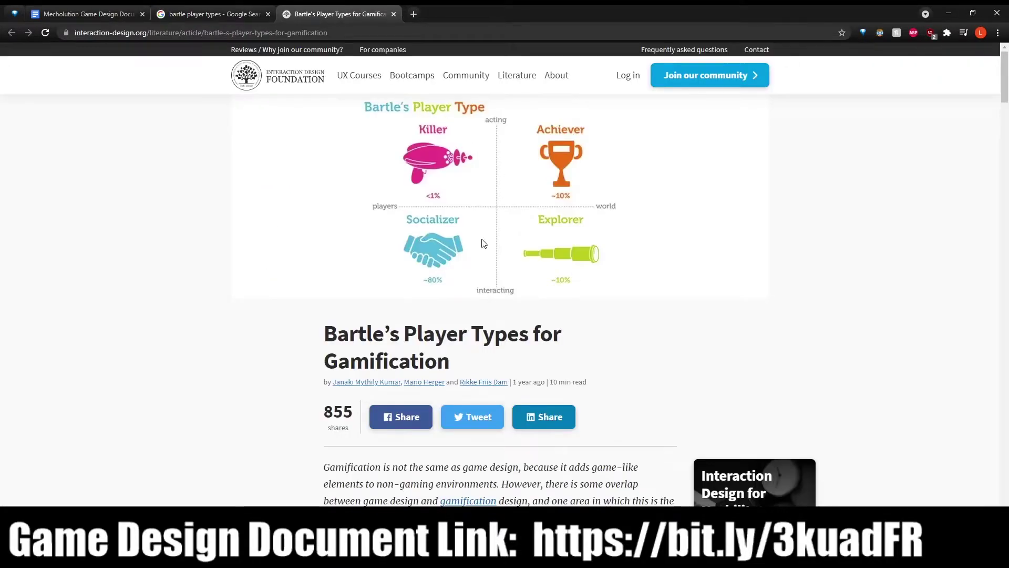
pyautogui.press('Print')
pyautogui.moveTo(730, 303); pyautogui.dragTo(326, 92)
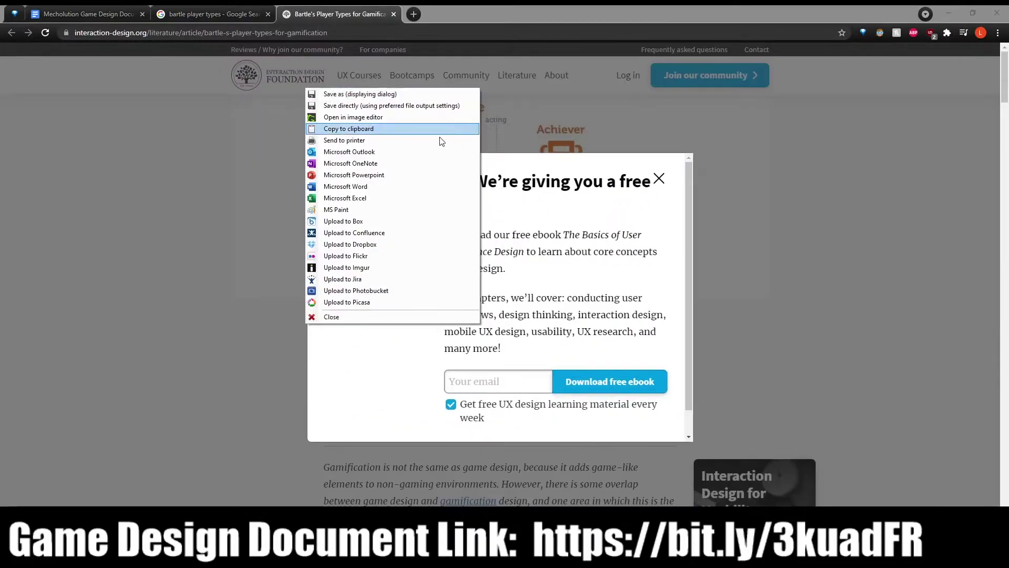
pyautogui.click(384, 126)
# Step: Paste the captured diagram below "How are their needs being met?" in the game design document and enlarge it slightly
pyautogui.moveTo(548, 5); pyautogui.dragTo(1008, 195)
pyautogui.doubleClick(428, 9)
pyautogui.click(84, 14)
pyautogui.scroll(-4, 467, 462)
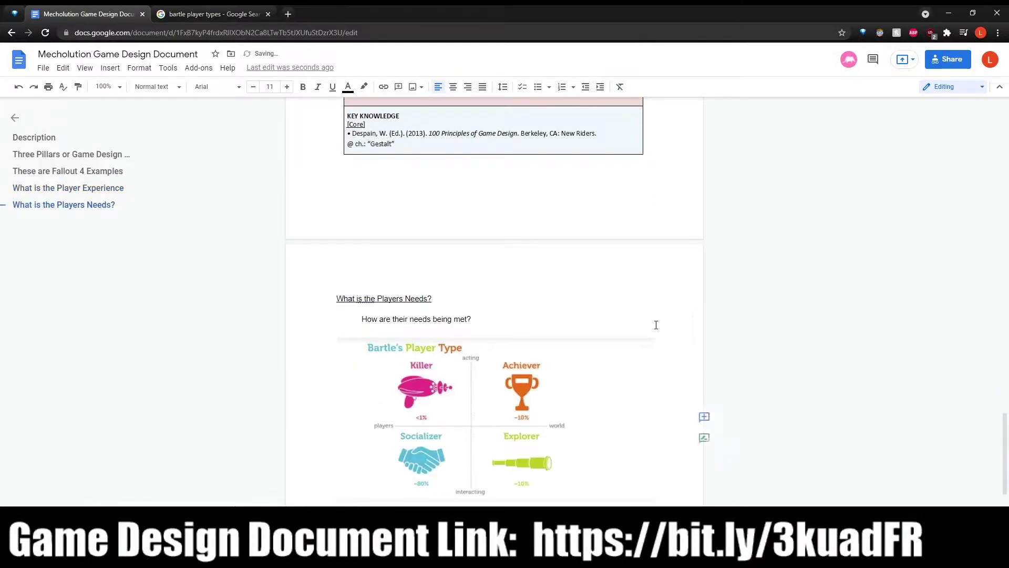
pyautogui.click(582, 383)
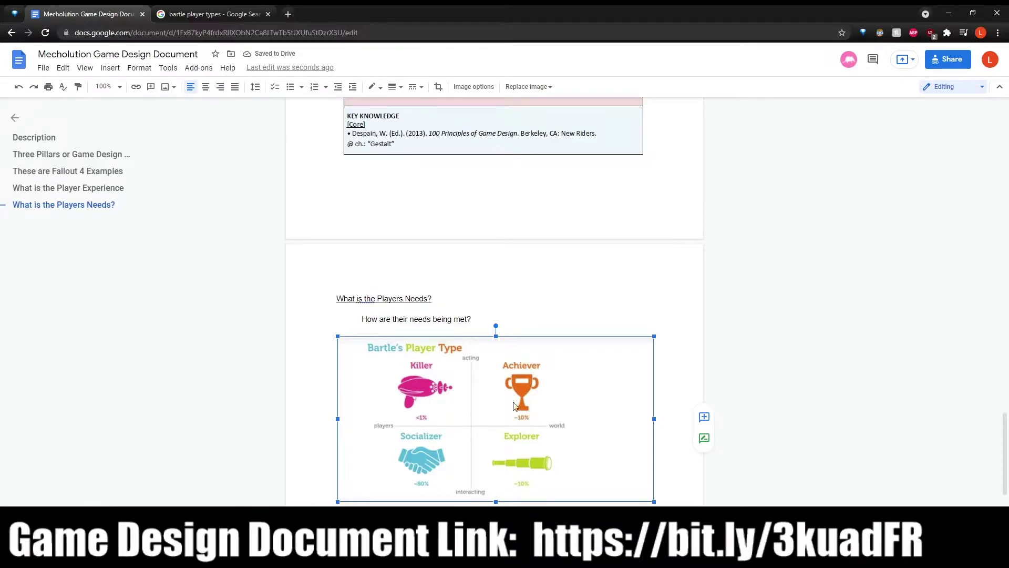
pyautogui.moveTo(661, 506); pyautogui.dragTo(686, 519)
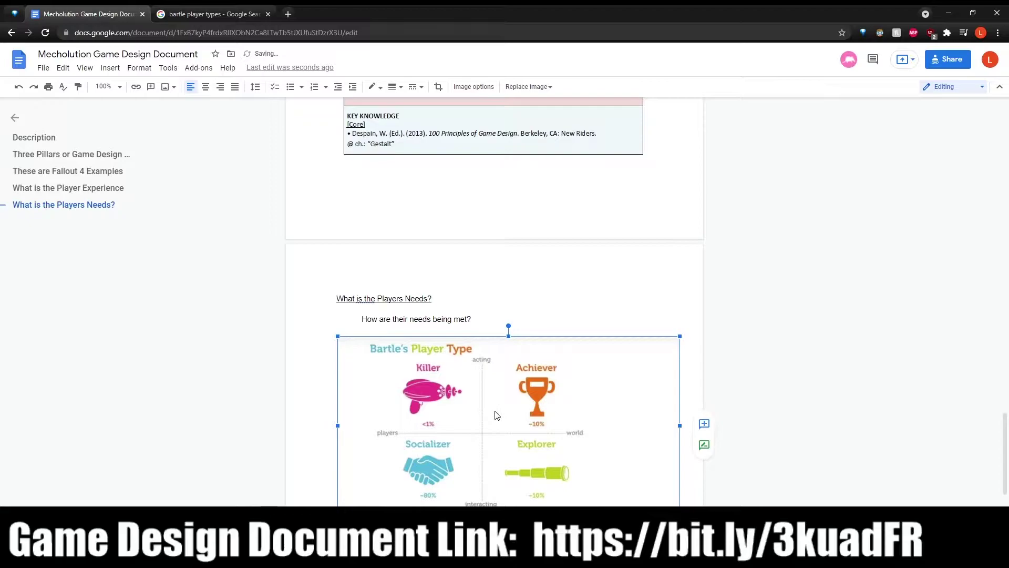
# Step: Crop the empty margins off both sides of the Bartle's Player Type image
pyautogui.doubleClick(578, 365)
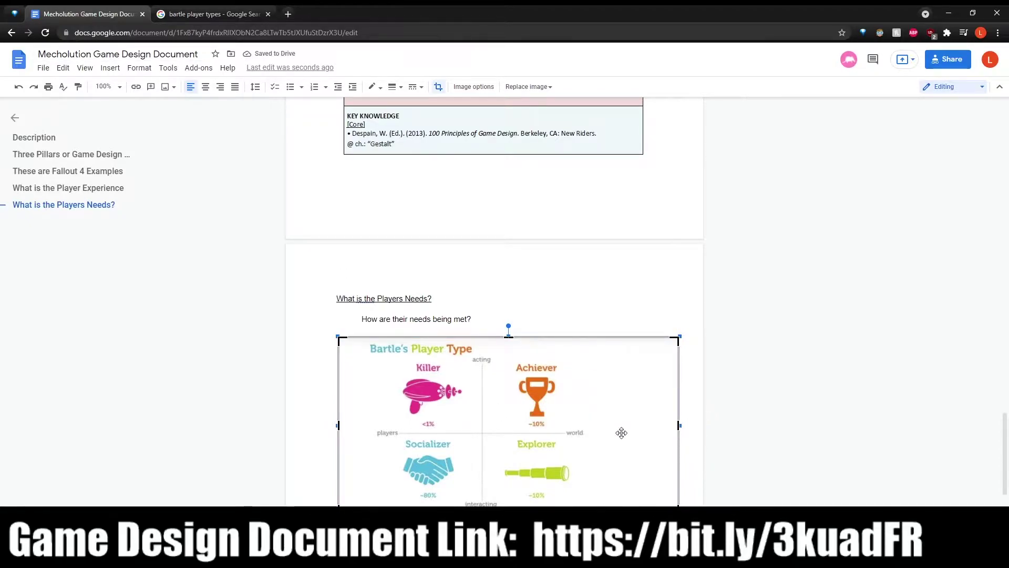
pyautogui.moveTo(679, 425); pyautogui.dragTo(590, 424)
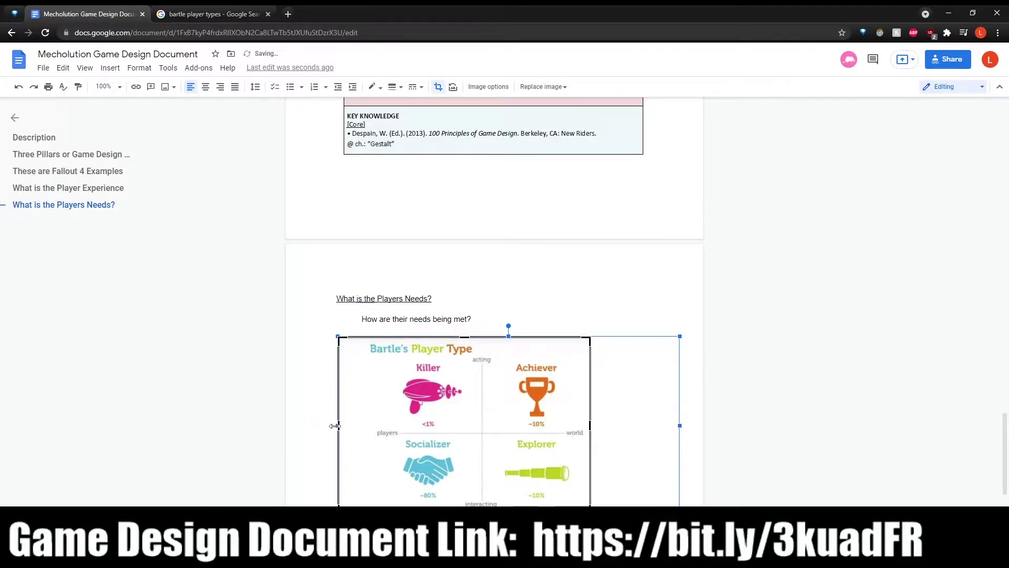
pyautogui.moveTo(335, 425); pyautogui.dragTo(361, 429)
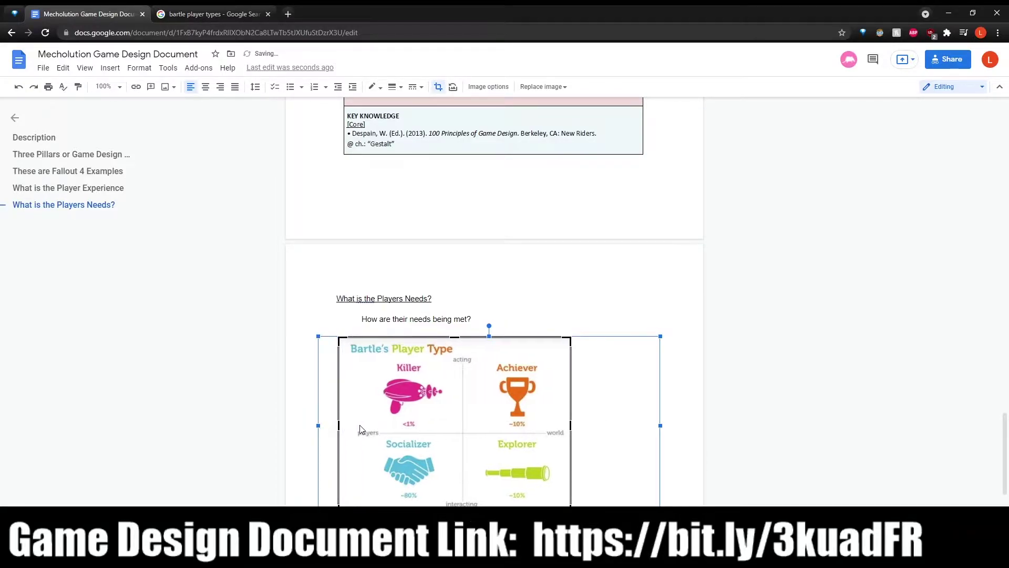
pyautogui.click(568, 301)
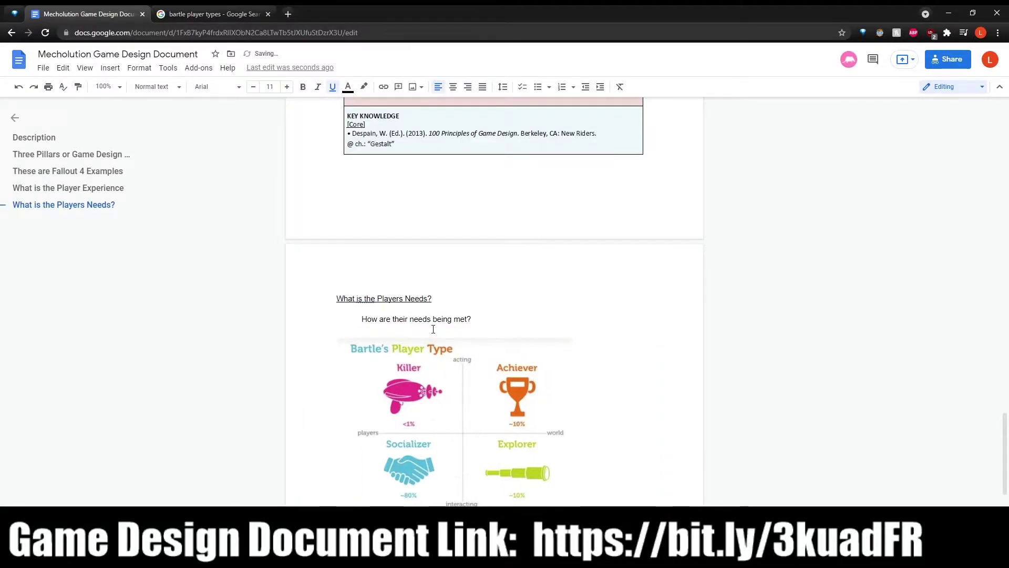
# Step: Extend the line "Who Our Player Types" below the diagram to read "Who Our Player Types for our game?"
pyautogui.scroll(-3, 593, 383)
pyautogui.scroll(3, 594, 383)
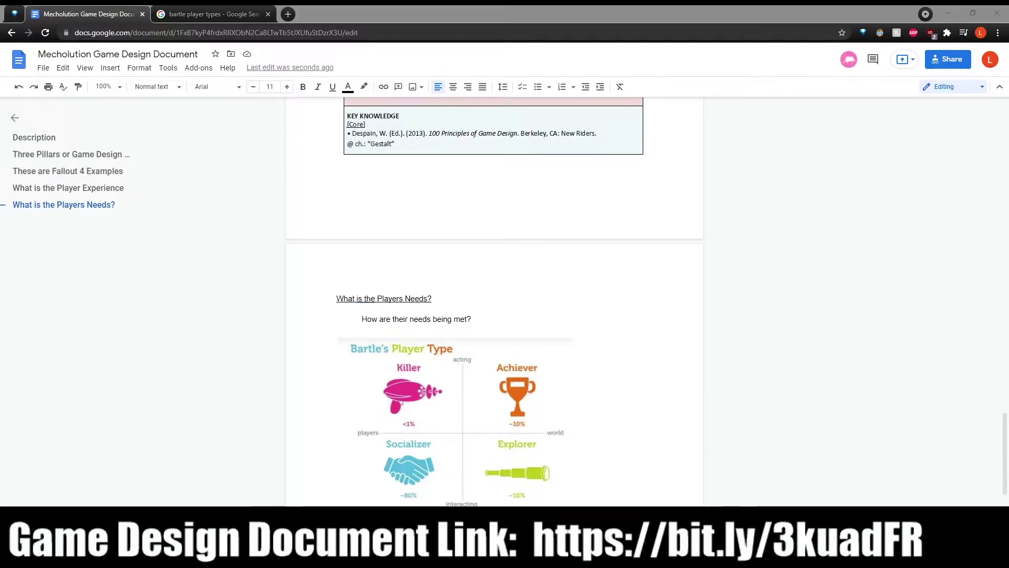
pyautogui.scroll(-3, 526, 421)
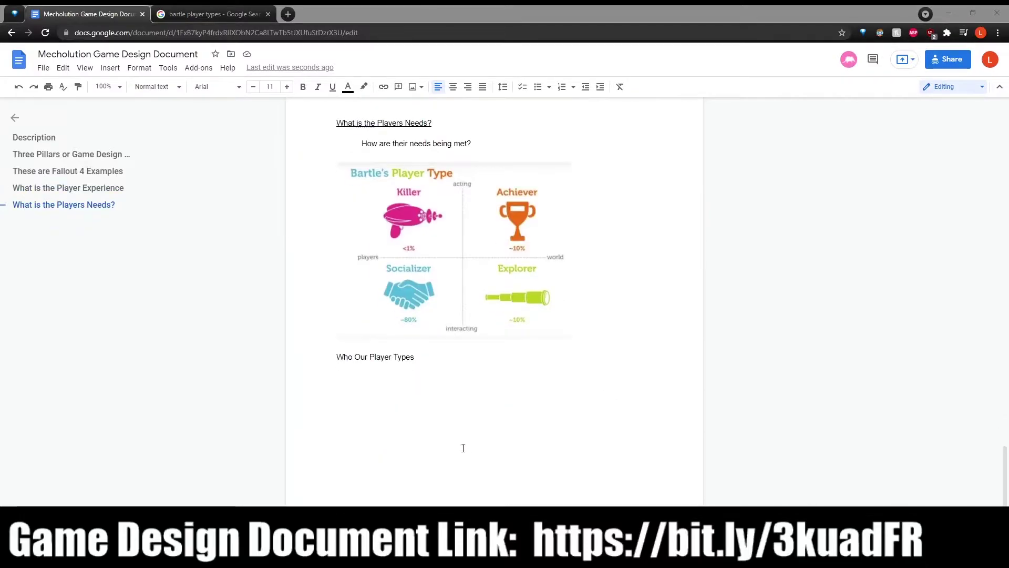
pyautogui.click(424, 378)
pyautogui.write('for')
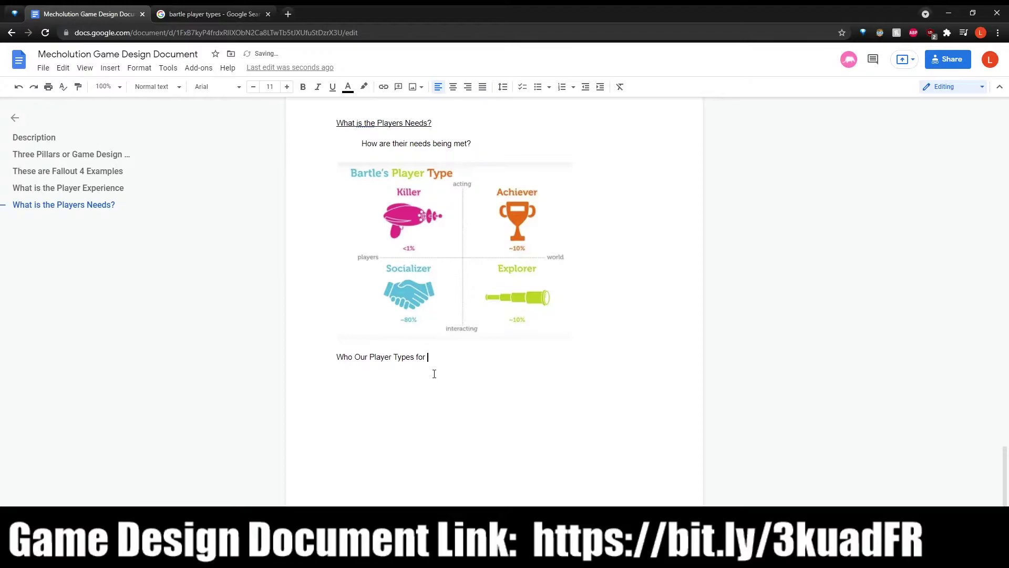
pyautogui.write(' our game')
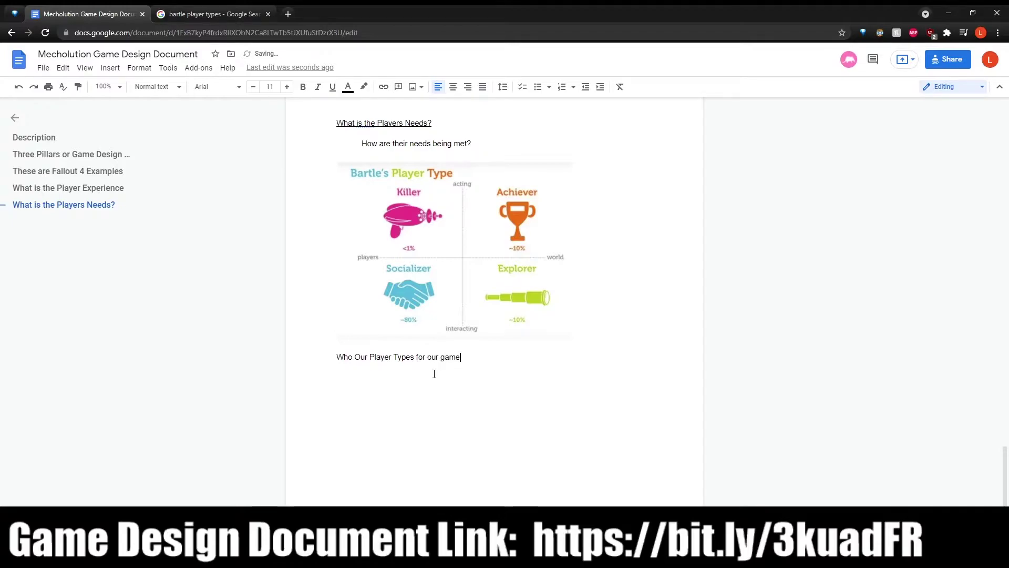
pyautogui.write('?')
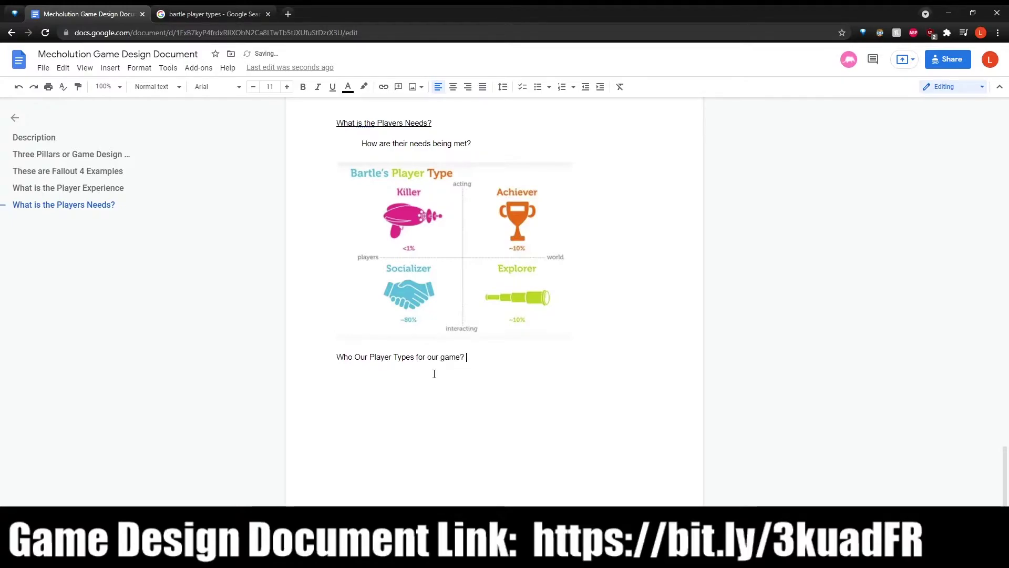
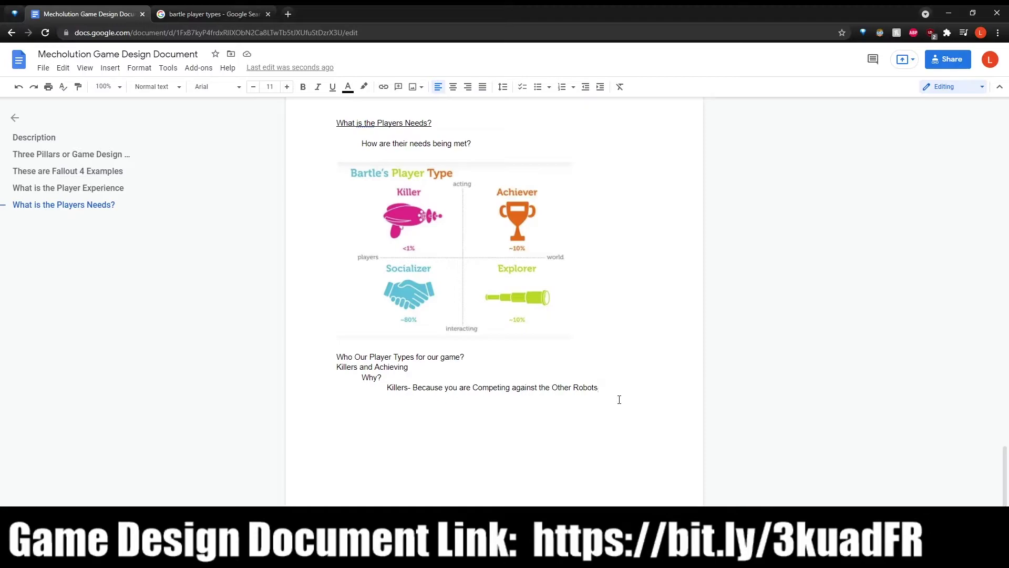
# Step: Add an indented line below the Killers reason reading "Acheivers- Because you will"
pyautogui.press('Tab')
pyautogui.write('Acheivers ')
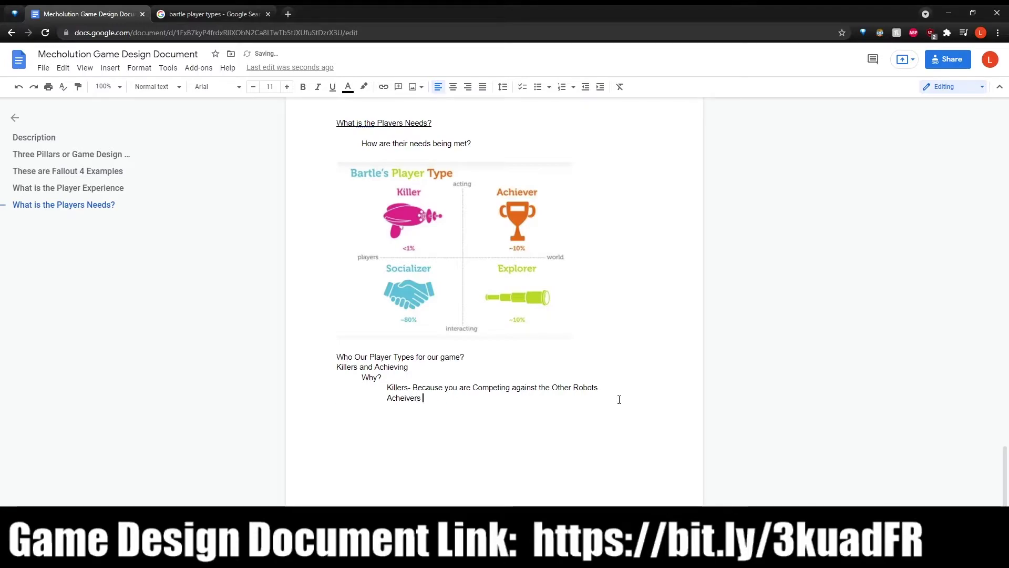
pyautogui.write('because you will')
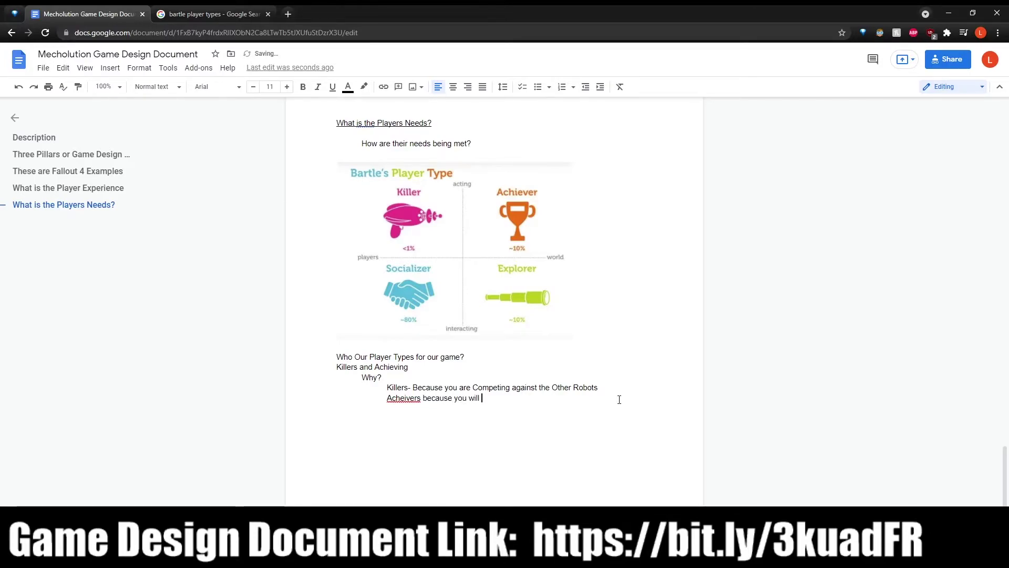
pyautogui.hotkey('ctrl', 'Left')
pyautogui.hotkey('ctrl', 'Left')
pyautogui.hotkey('ctrl', 'Left')
pyautogui.press('BackSpace')
pyautogui.write('-')
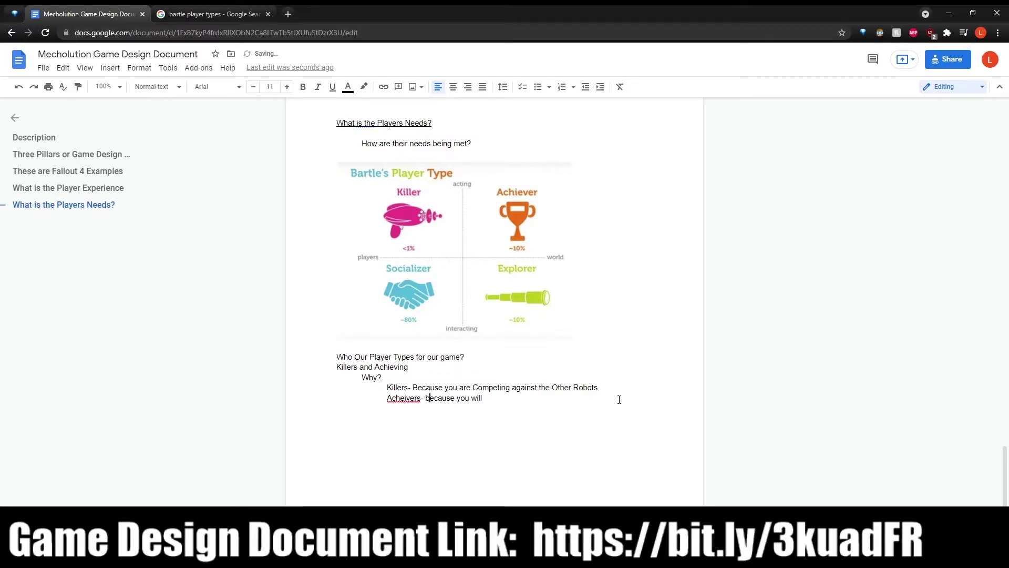
pyautogui.press('Delete')
pyautogui.write('B')
# Step: Finish the new line with "be Unlocking new Parts for the Game" and correct the misspelled "Acheivers" to "Achievers"
pyautogui.hotkey('ctrl', 'Right')
pyautogui.hotkey('ctrl', 'Right')
pyautogui.hotkey('ctrl', 'Right')
pyautogui.write('br')
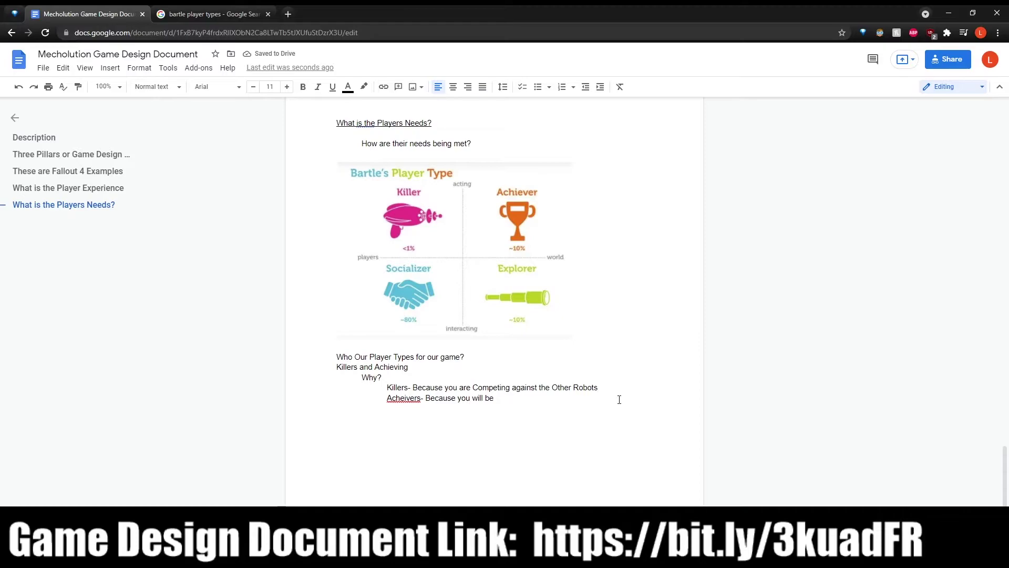
pyautogui.write('Unlok')
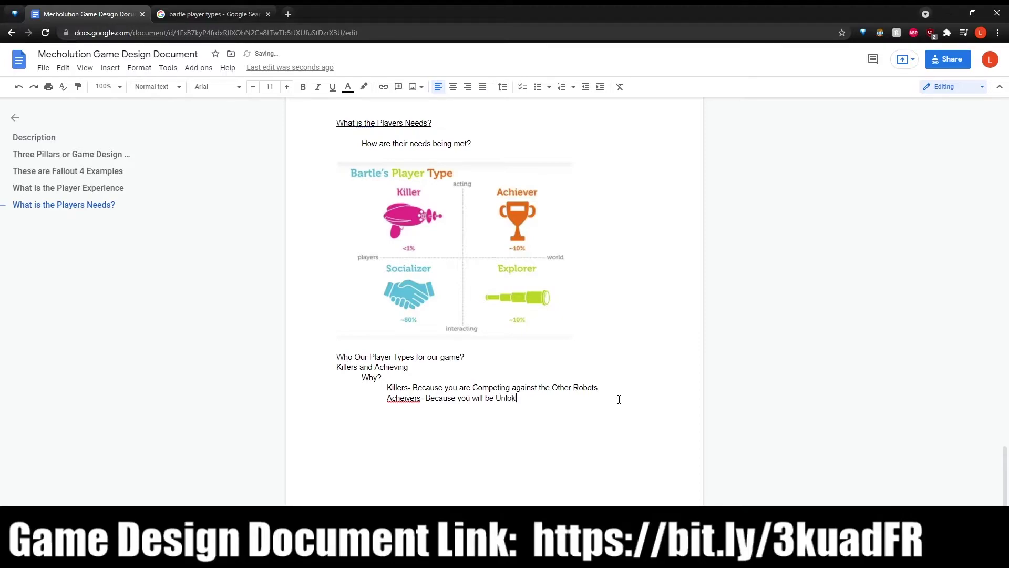
pyautogui.press('BackSpace')
pyautogui.write('cking new Parts for the ')
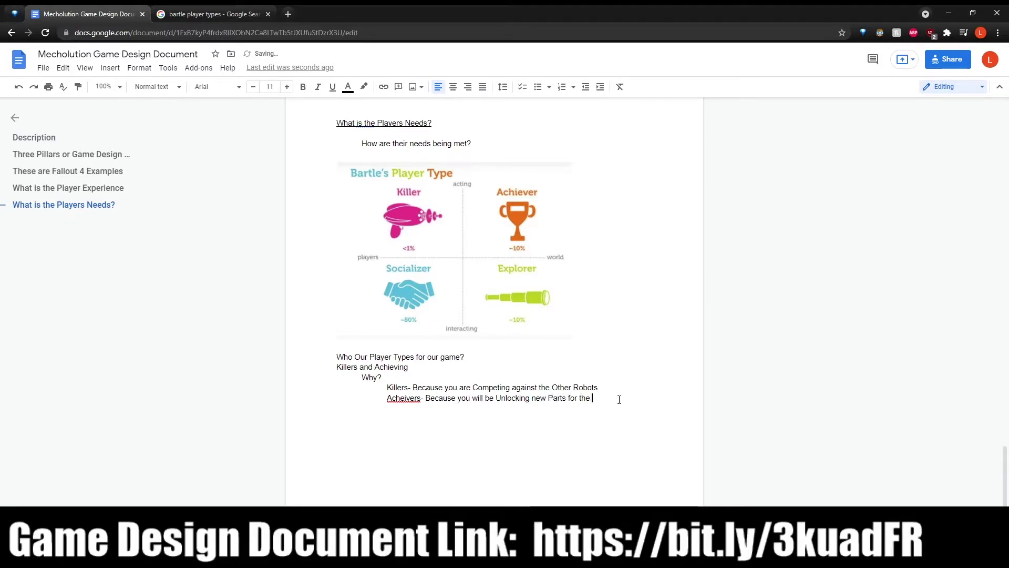
pyautogui.write('Game')
pyautogui.press('Return')
pyautogui.rightClick(418, 400)
pyautogui.click(557, 436)
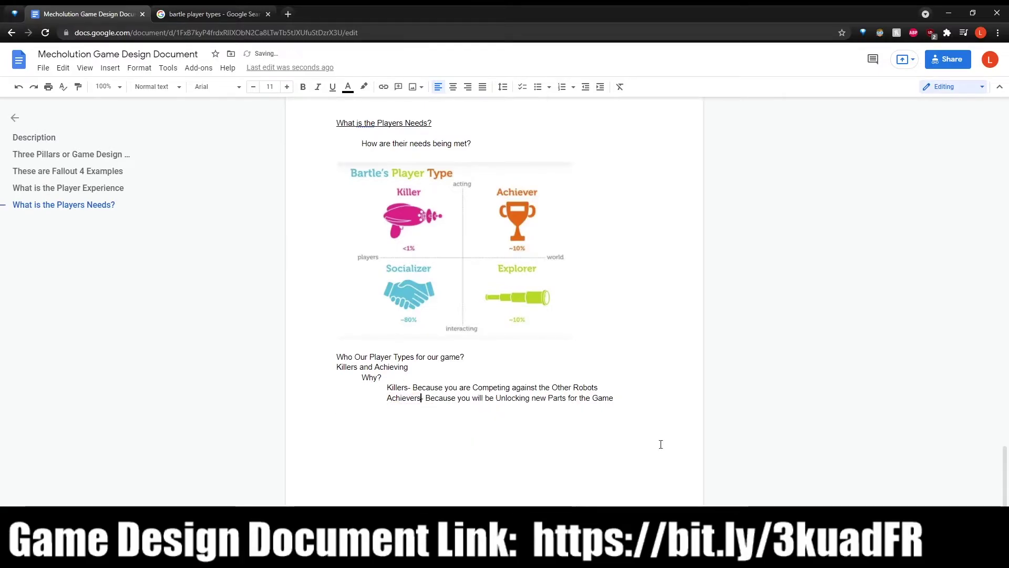
# Step: Review the document's design pillars, Challenge-Mastery-Reward notes, Think-Feel-Do section and player needs section
pyautogui.scroll(15, 626, 321)
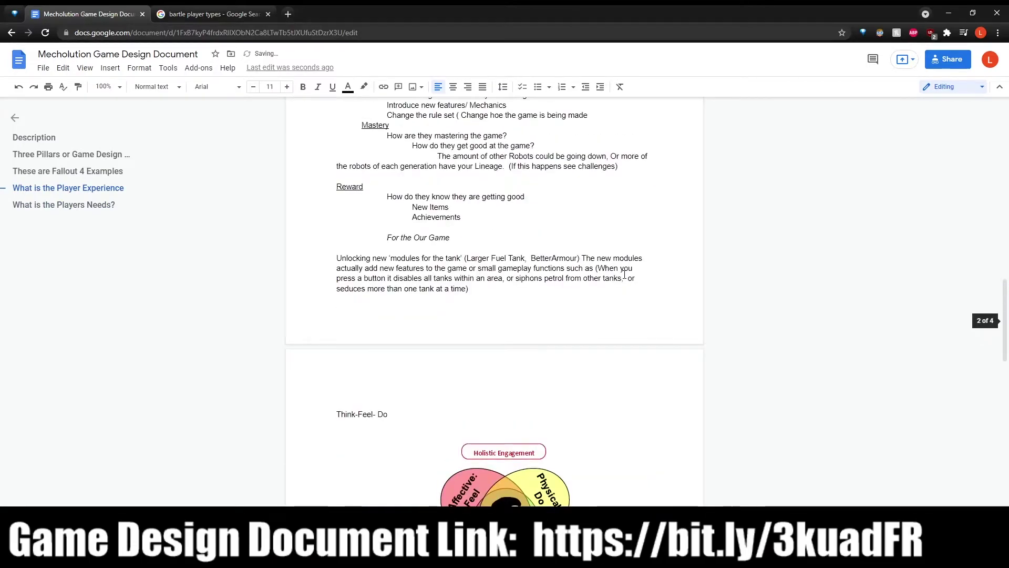
pyautogui.scroll(13, 625, 268)
pyautogui.scroll(-20, 625, 268)
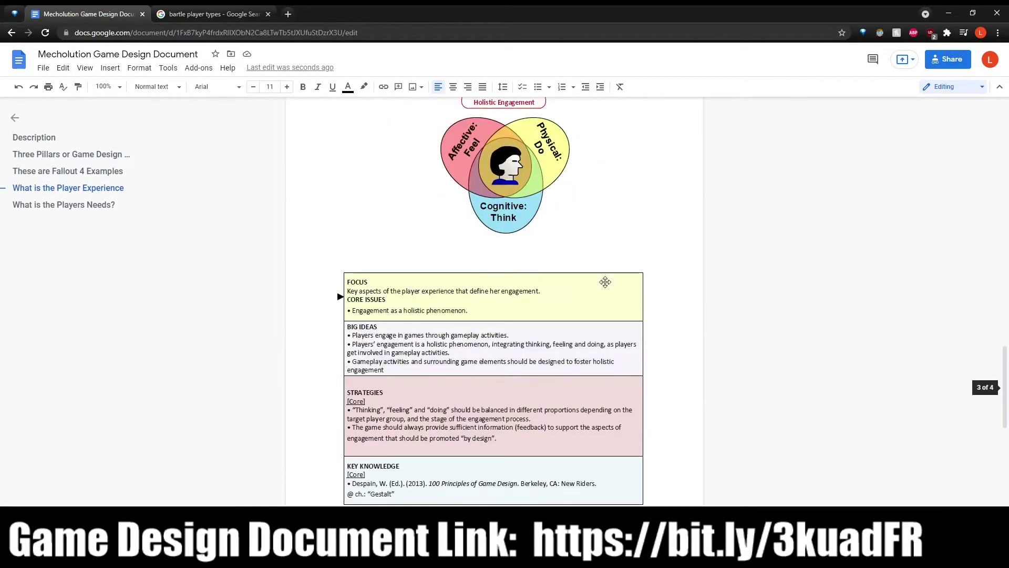
pyautogui.scroll(7, 390, 335)
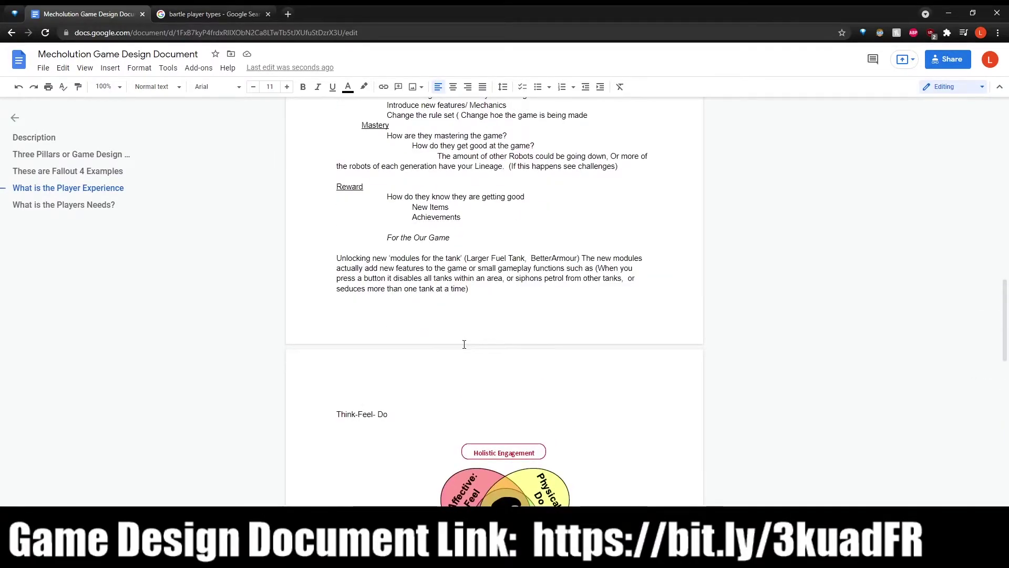
pyautogui.scroll(3, 424, 352)
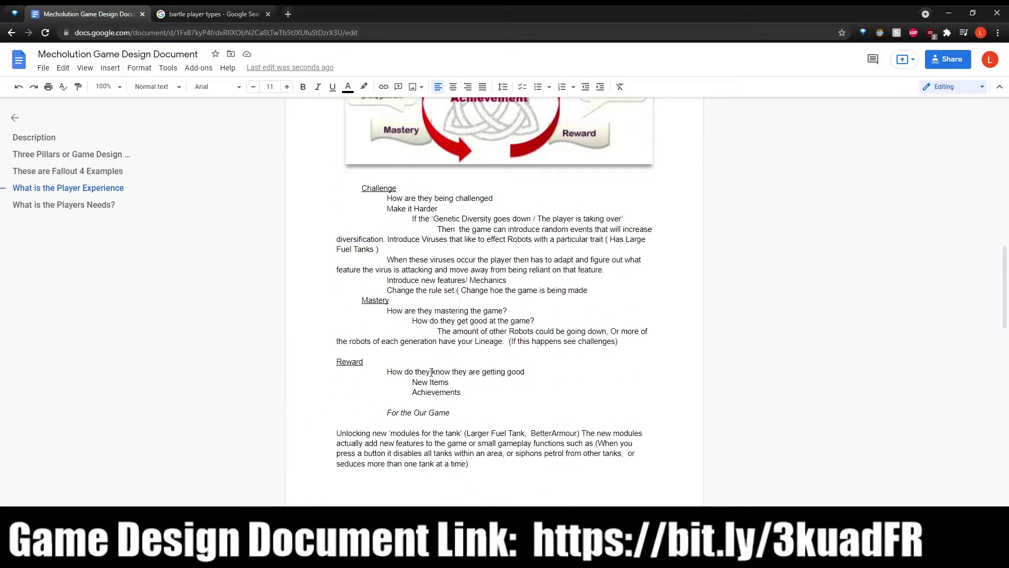
pyautogui.scroll(-15, 431, 372)
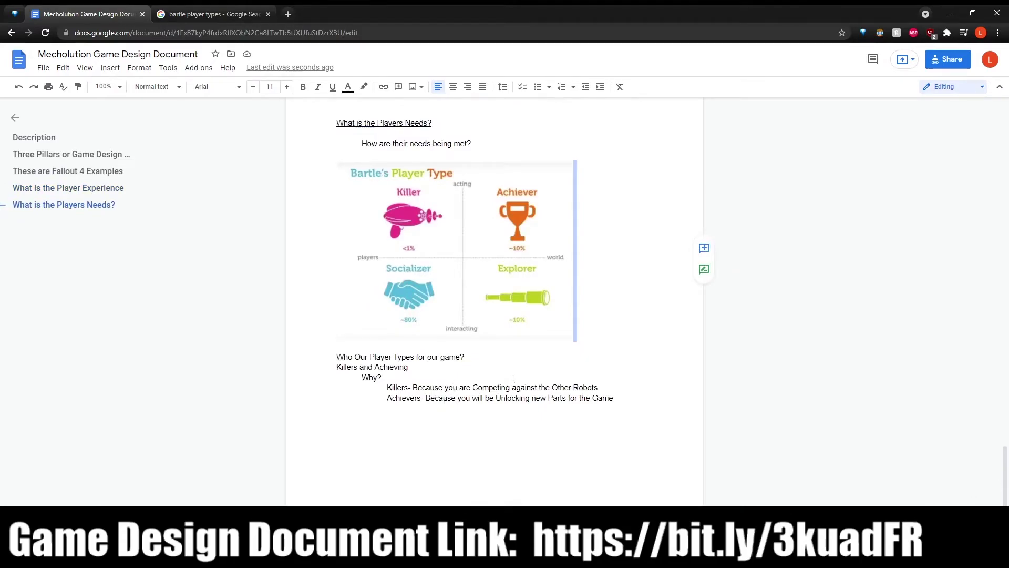
pyautogui.scroll(10, 351, 225)
pyautogui.scroll(10, 501, 265)
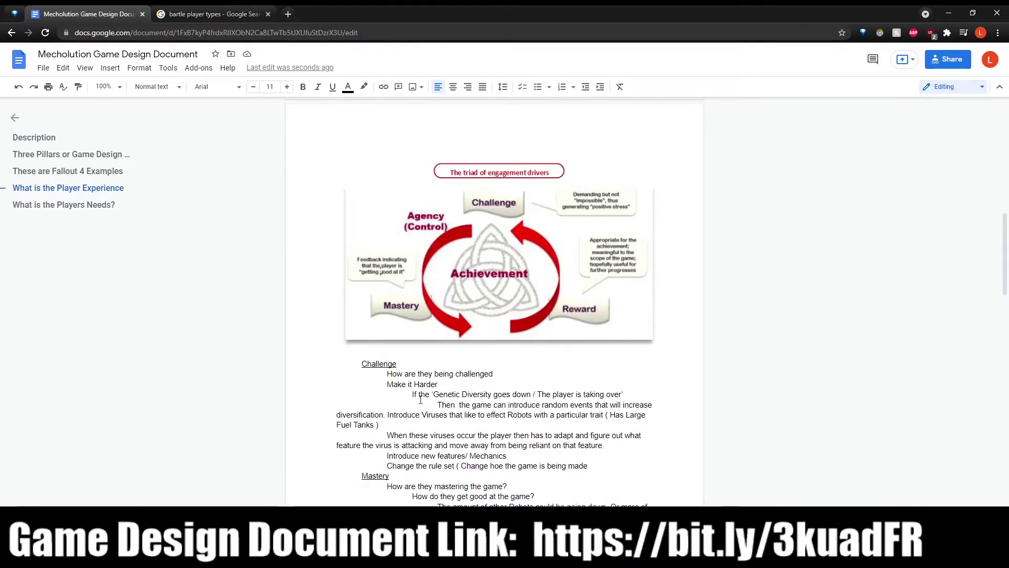
pyautogui.scroll(-10, 504, 385)
pyautogui.scroll(20, 505, 386)
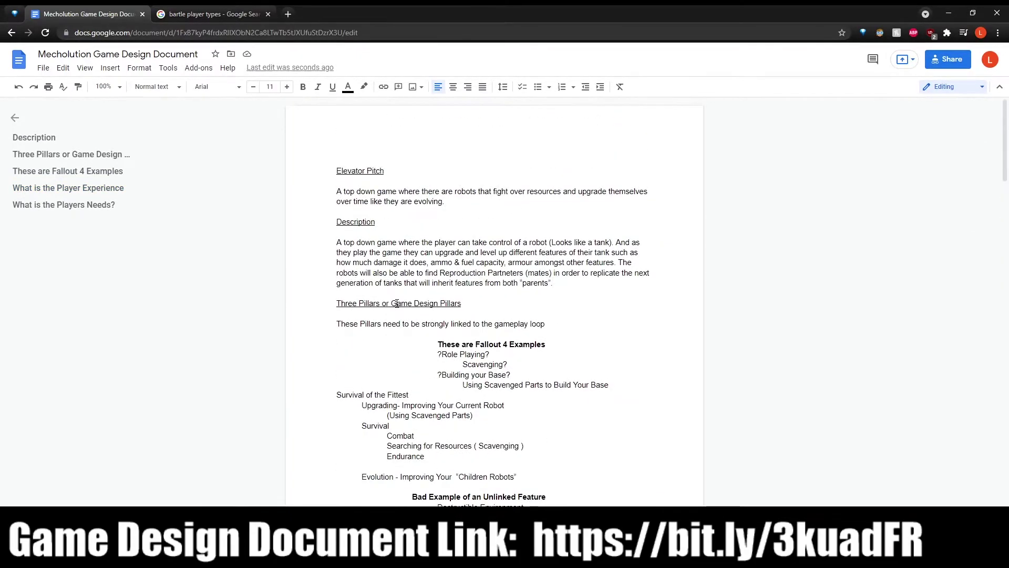
pyautogui.scroll(-3, 396, 303)
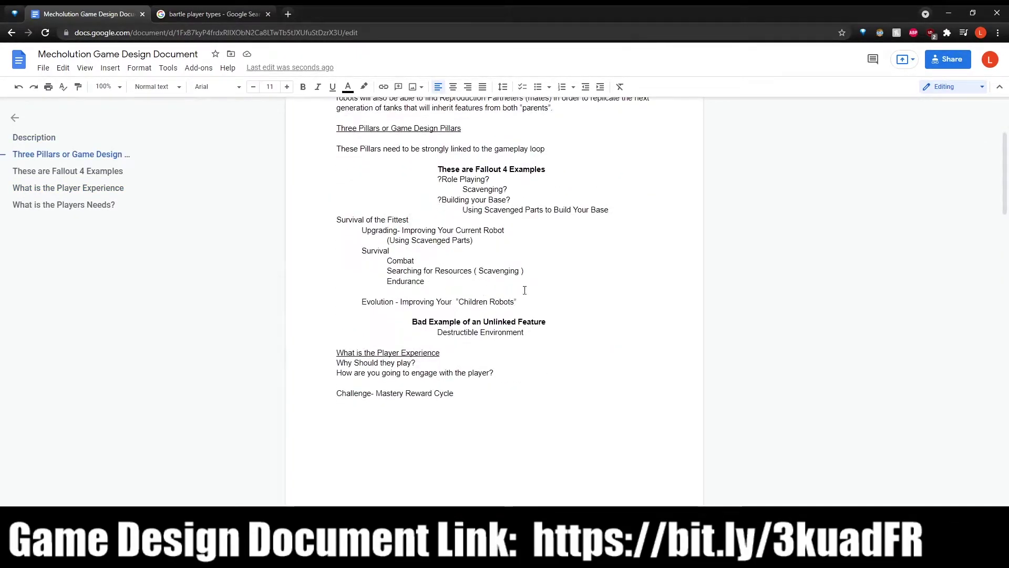
pyautogui.scroll(-15, 505, 274)
pyautogui.scroll(5, 503, 267)
pyautogui.scroll(3, 644, 279)
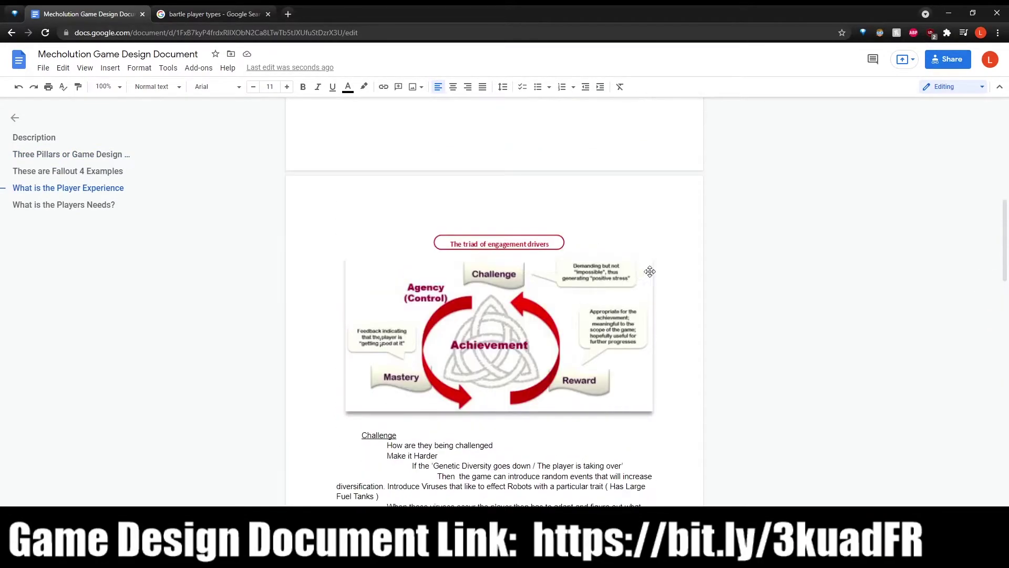
pyautogui.scroll(-12, 472, 415)
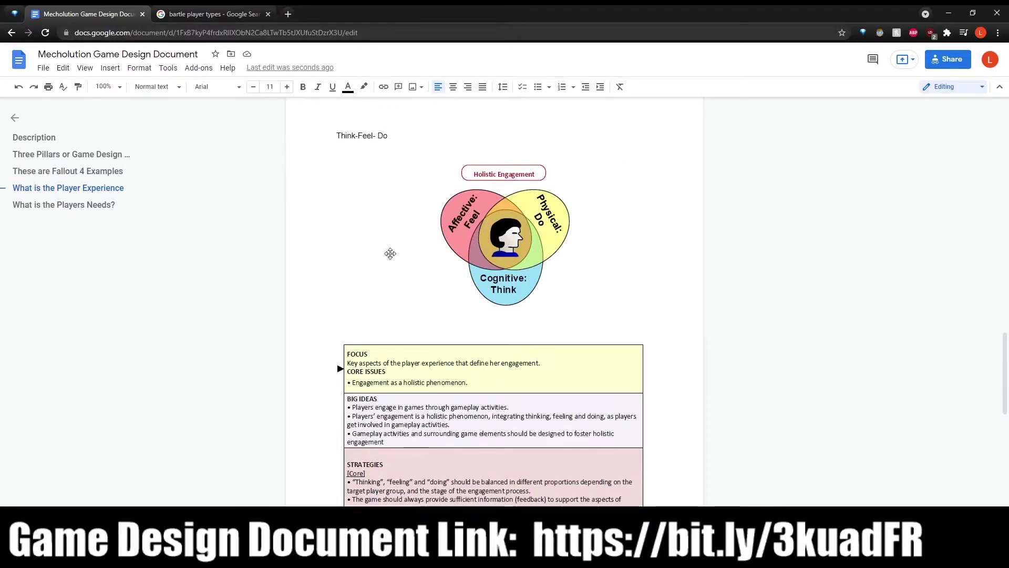
pyautogui.scroll(-13, 505, 326)
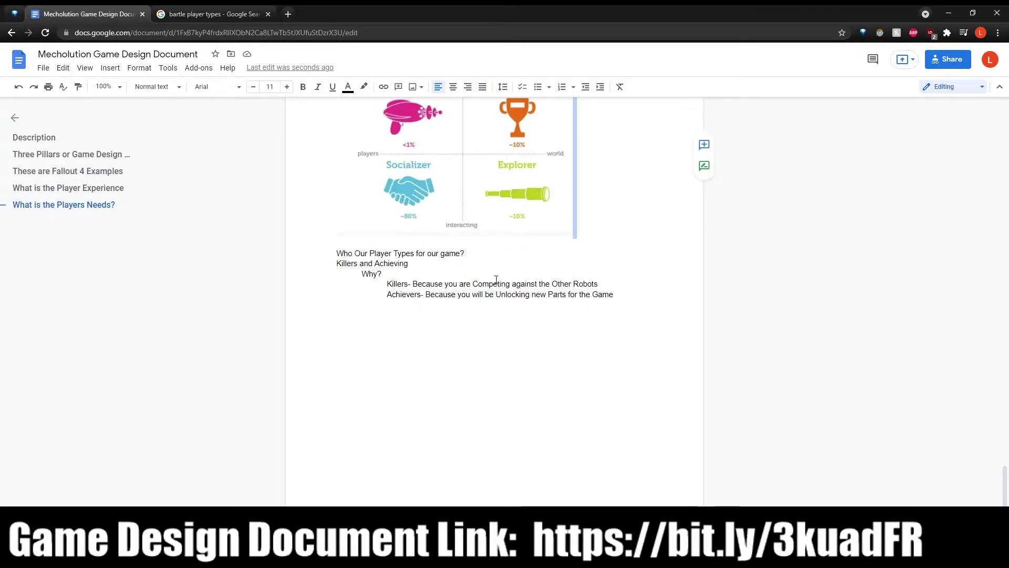
# Step: Add the line "What Does Winning Look Like" below the Achievers reason, separated by a blank line
pyautogui.click(621, 293)
pyautogui.press('Return')
pyautogui.press('Return')
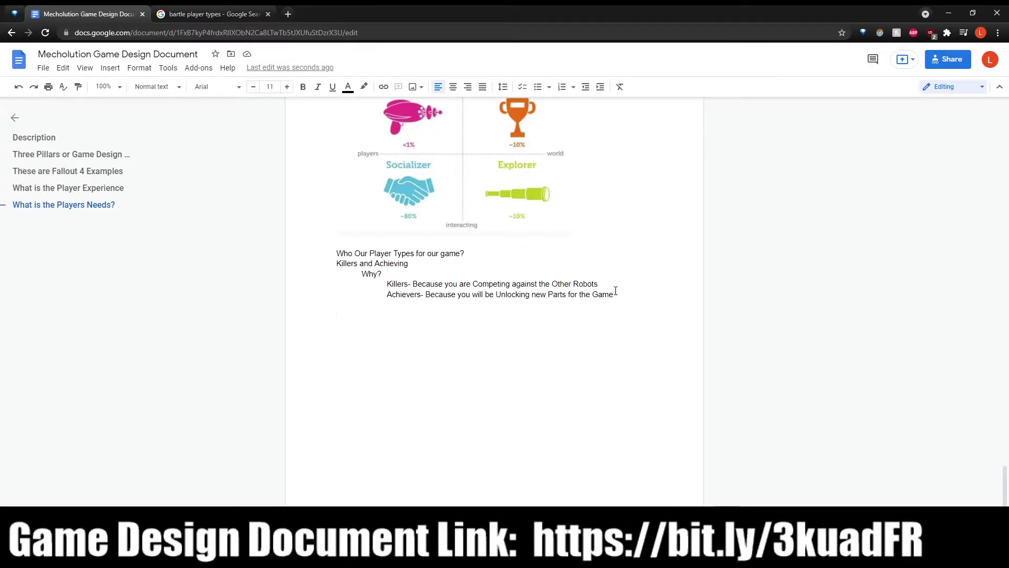
pyautogui.write('W')
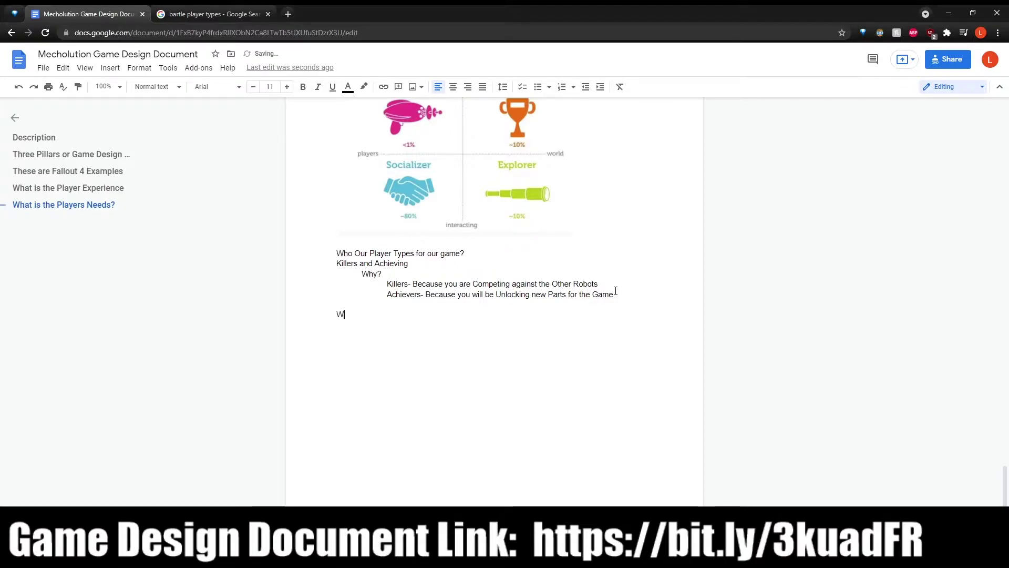
pyautogui.write('hat Does Winni')
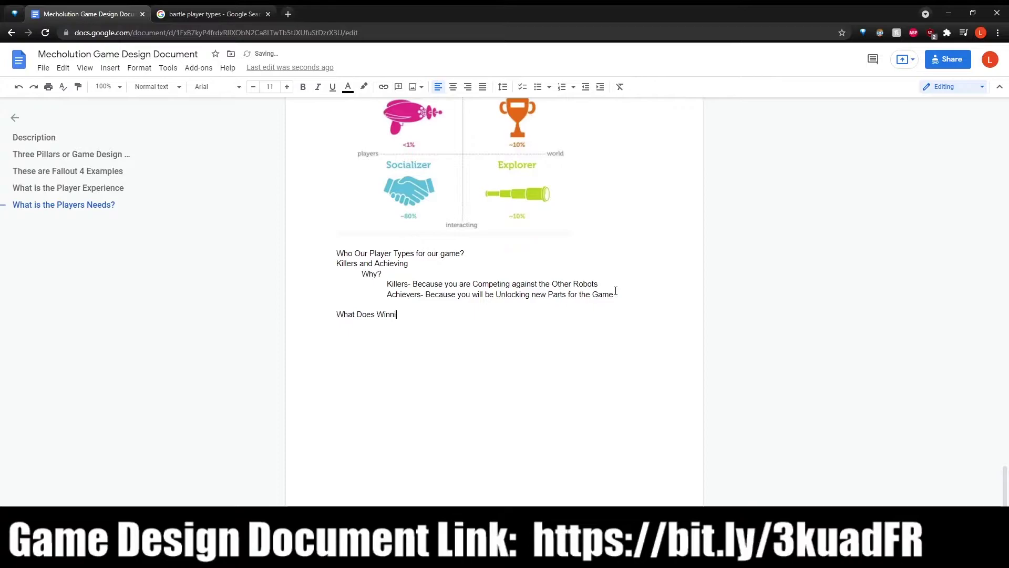
pyautogui.write('ng Look ')
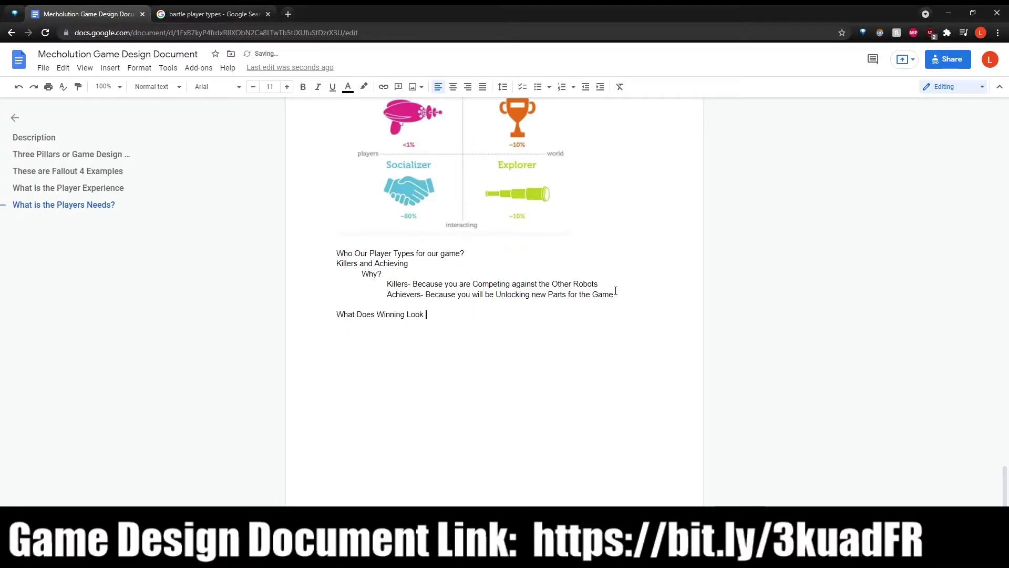
pyautogui.write('Like')
# Step: Extend the new question to read "What Does Winning and Losing Look Like", with "Losing" spelled correctly, and start a fresh paragraph beneath it
pyautogui.hotkey('ctrl', 'Left')
pyautogui.hotkey('ctrl', 'Left')
pyautogui.write('and L')
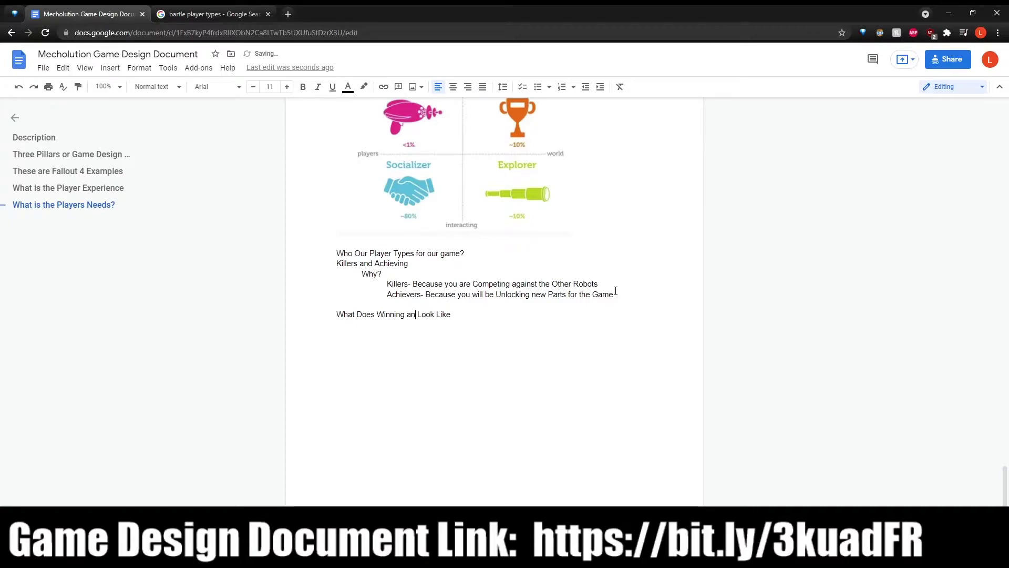
pyautogui.write('oosing')
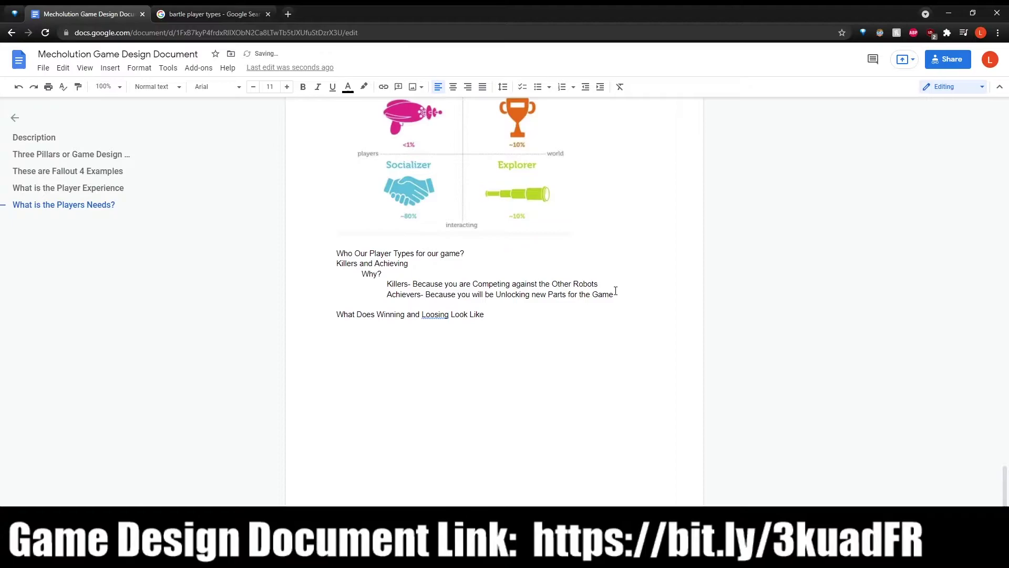
pyautogui.click(435, 314)
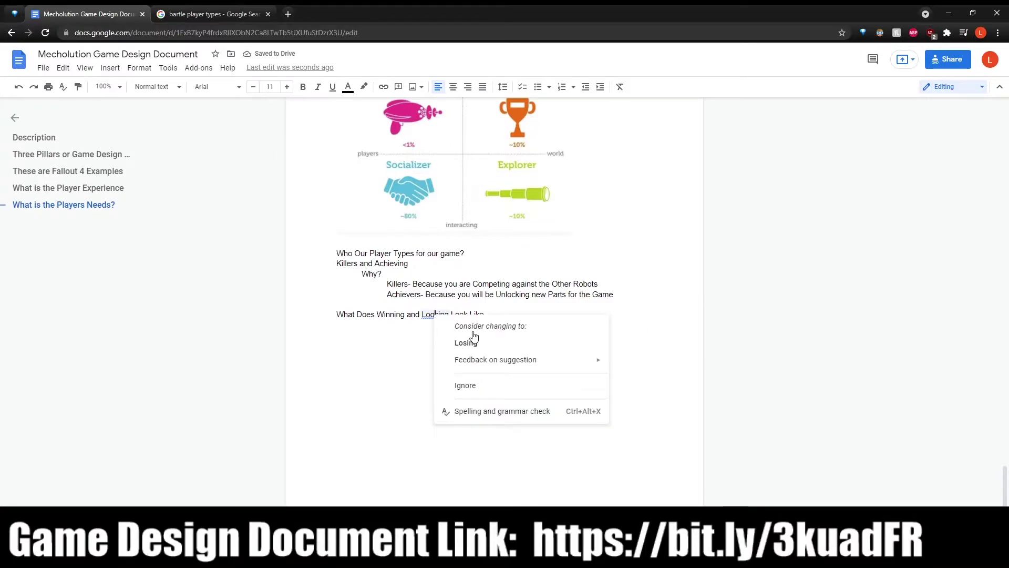
pyautogui.click(467, 342)
pyautogui.click(497, 315)
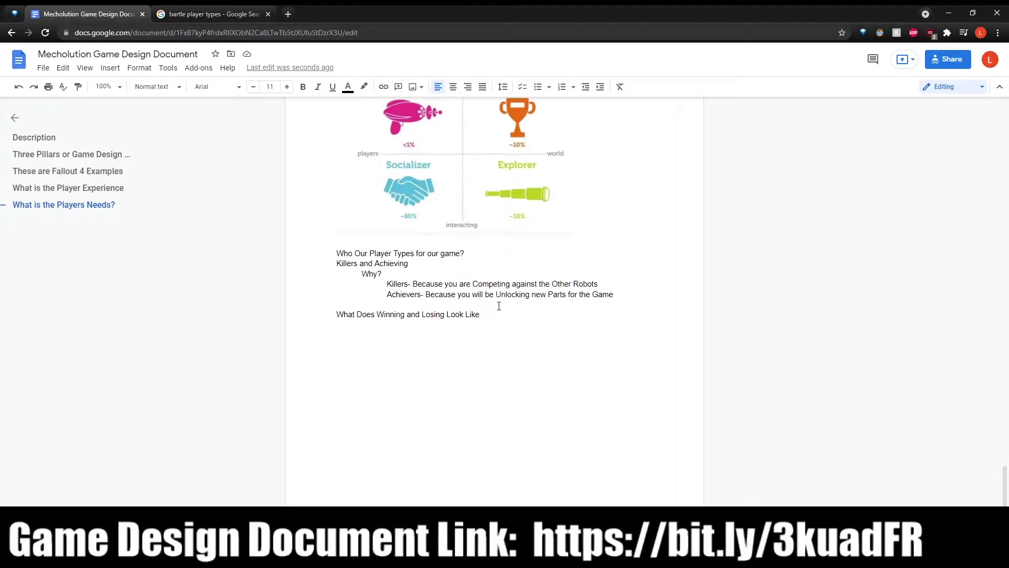
pyautogui.press('Return')
pyautogui.press('Return')
pyautogui.write('I dont know')
pyautogui.press('Return')
pyautogui.moveTo(390, 358); pyautogui.dragTo(310, 324)
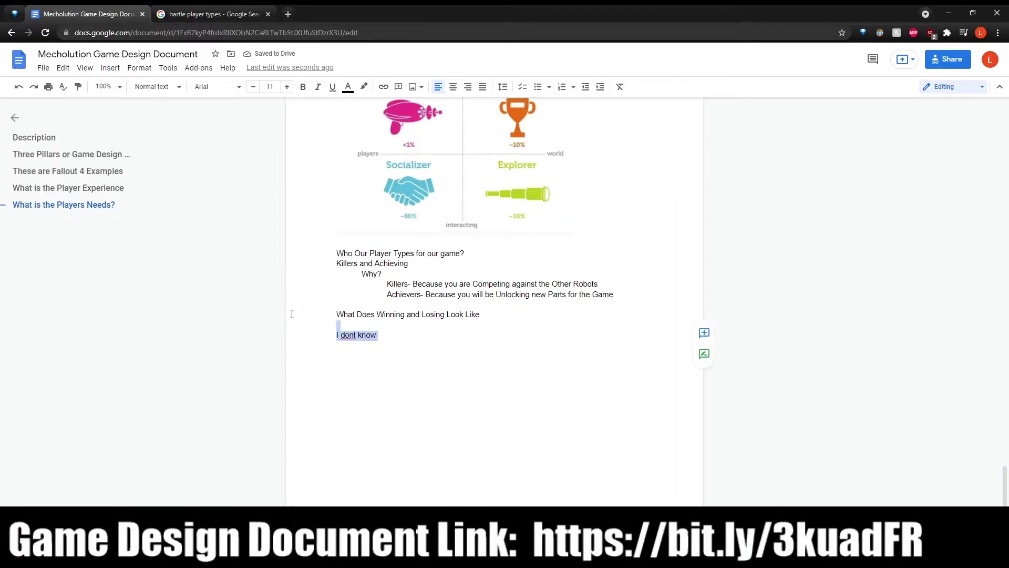
pyautogui.press('BackSpace')
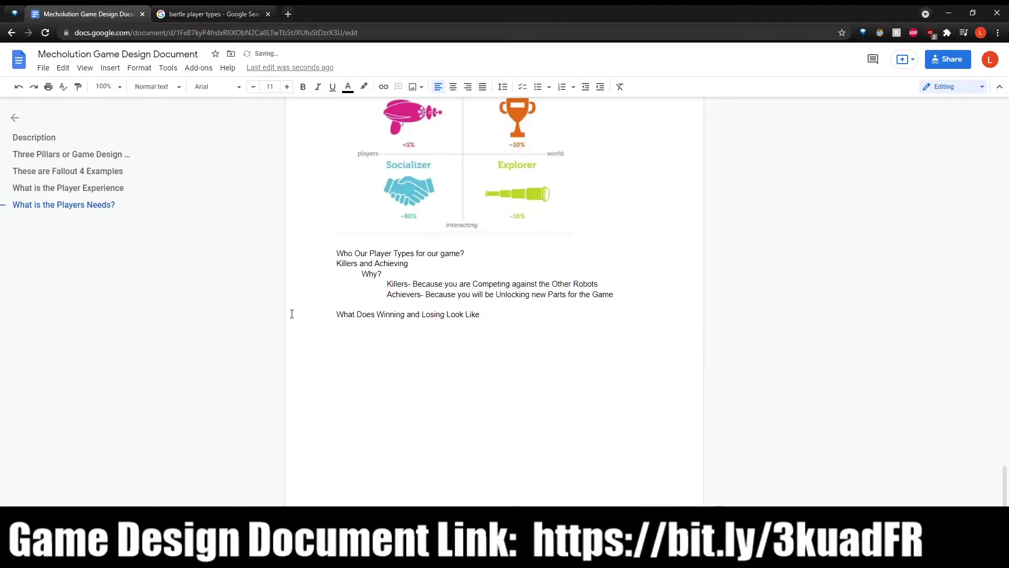
# Step: Add "Winning" and "Losing" lines beneath the question, leaving blank lines between them
pyautogui.write('Winning')
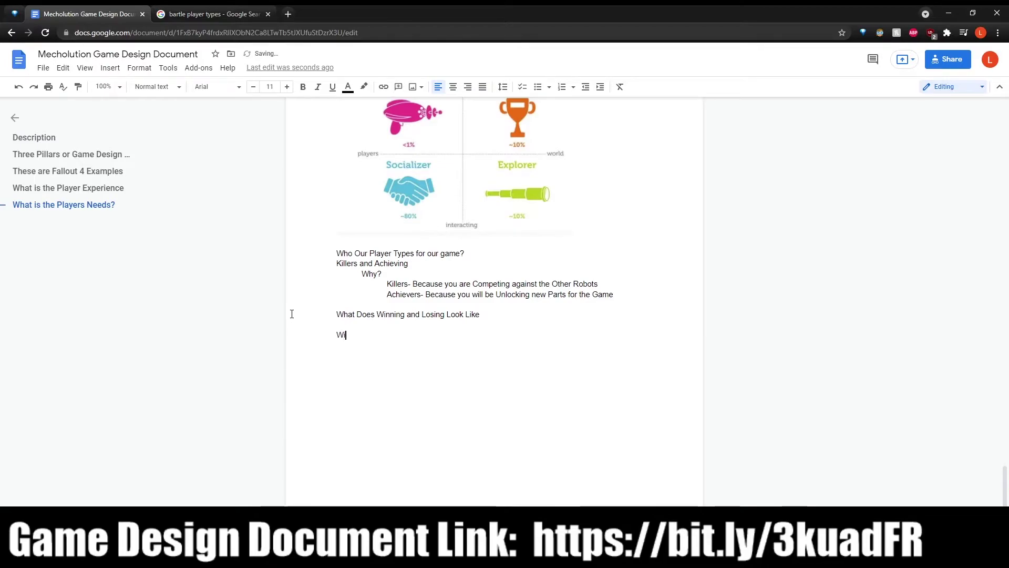
pyautogui.press('Return')
pyautogui.press('Return')
pyautogui.write('Losing')
pyautogui.press('Up')
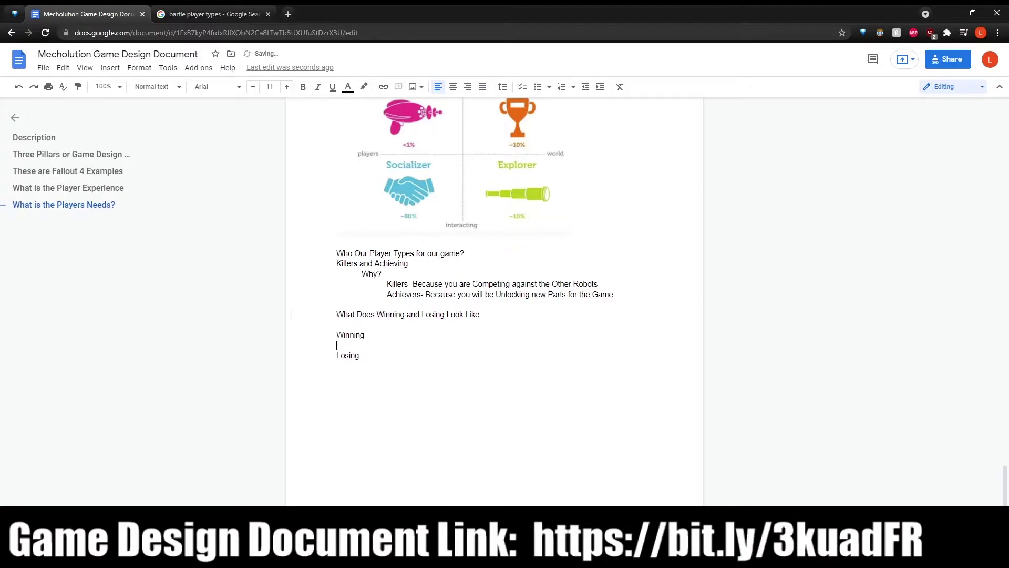
pyautogui.press('Return')
# Step: Write "Can the game be won? Is there a credits screen?" directly under the Winning line
pyautogui.doubleClick(356, 348)
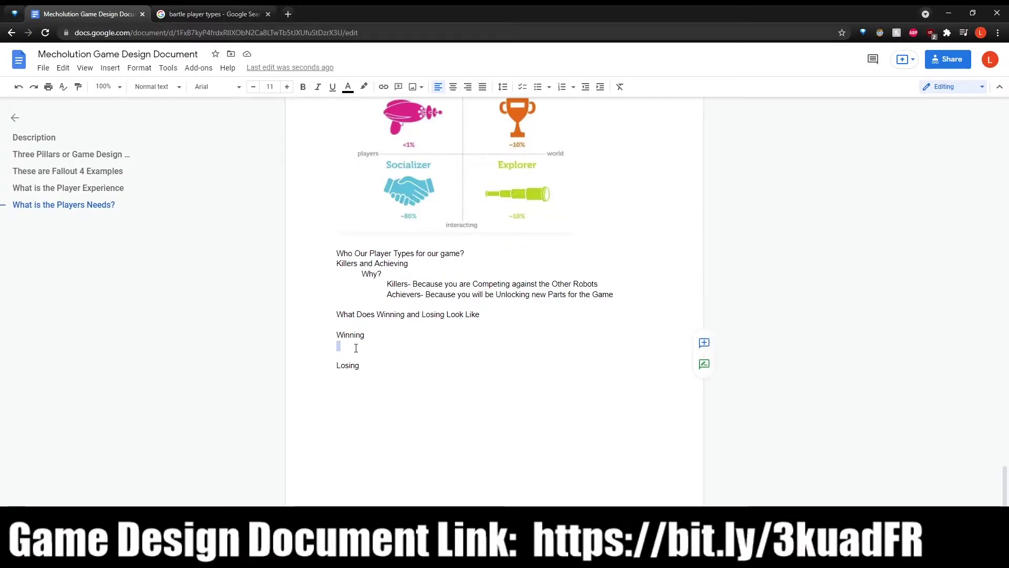
pyautogui.press('Return')
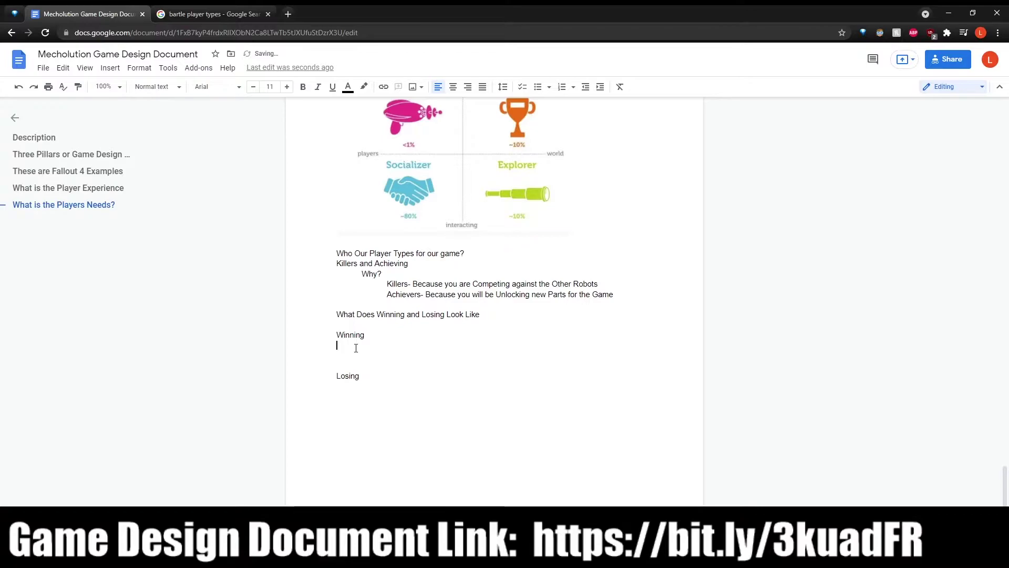
pyautogui.write('Can the game be ')
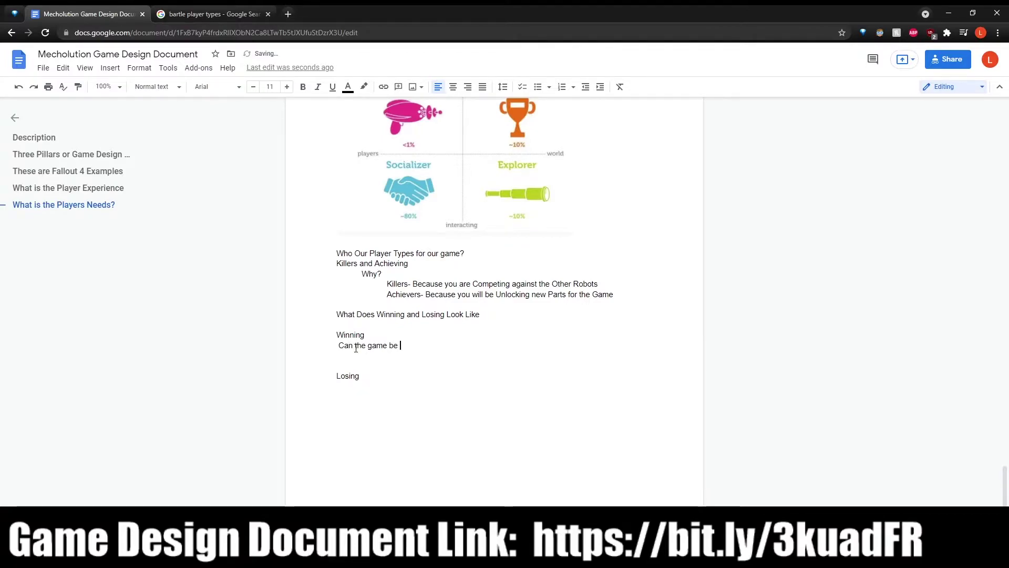
pyautogui.write('won?')
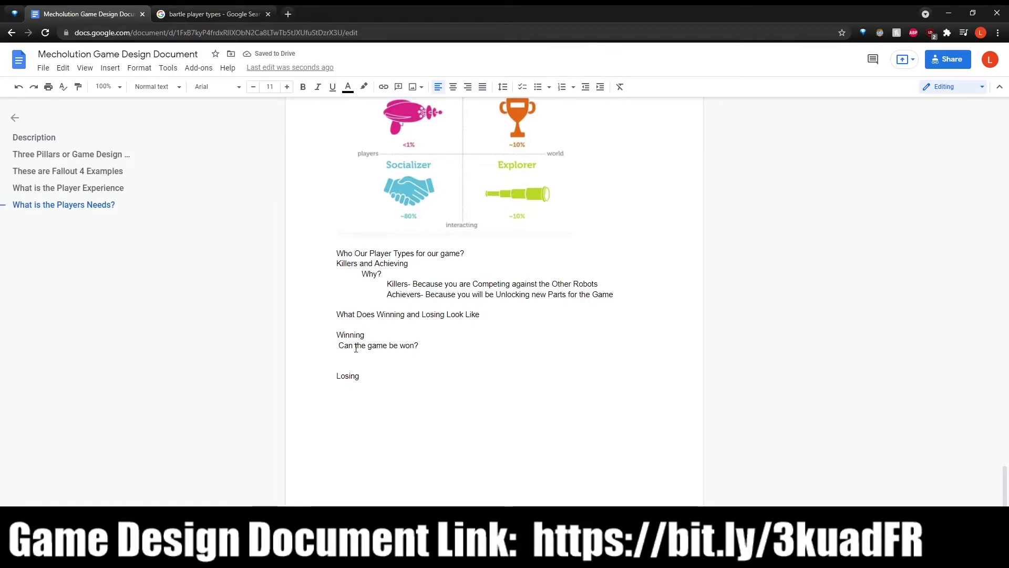
pyautogui.write('Is there a credits screen')
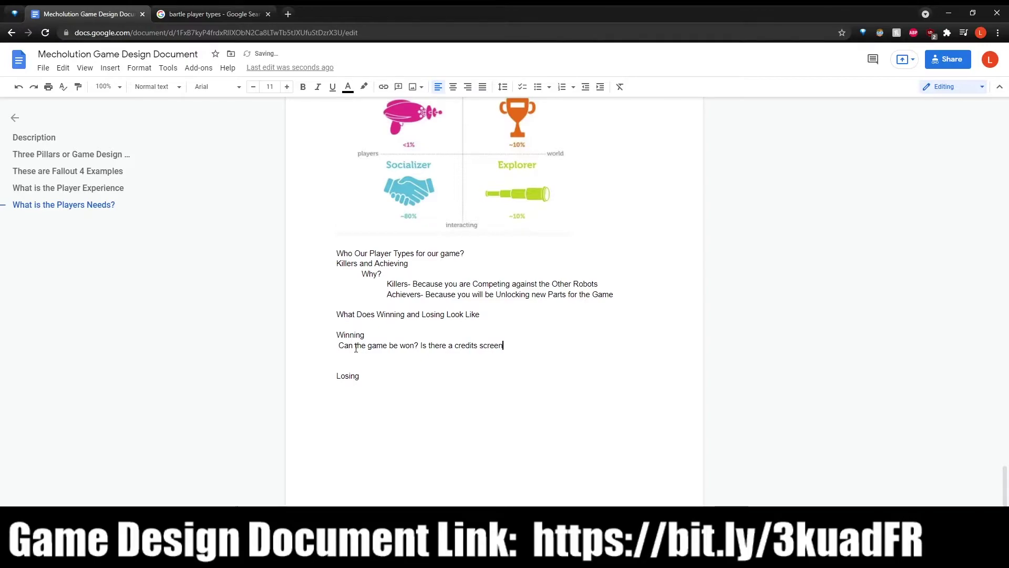
pyautogui.press('BackSpace')
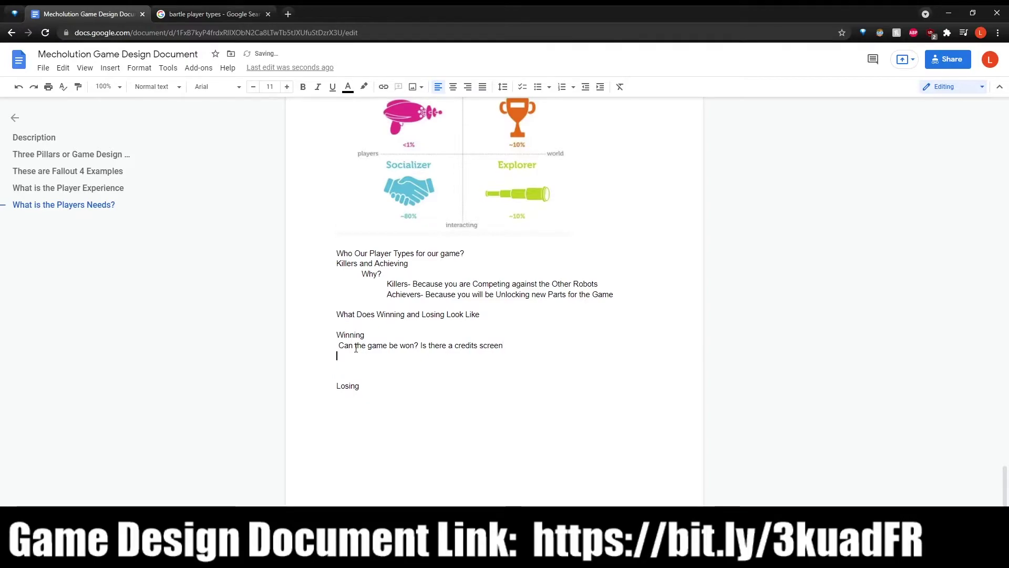
pyautogui.write('n')
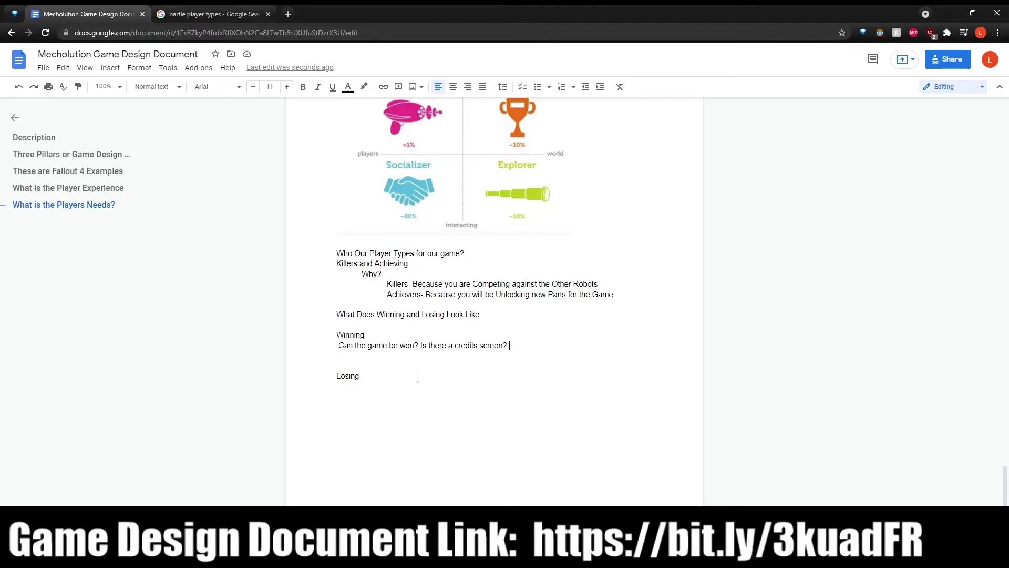
# Step: Add the question "Can the game be lost?" under the Losing line, after a blank line
pyautogui.click(412, 396)
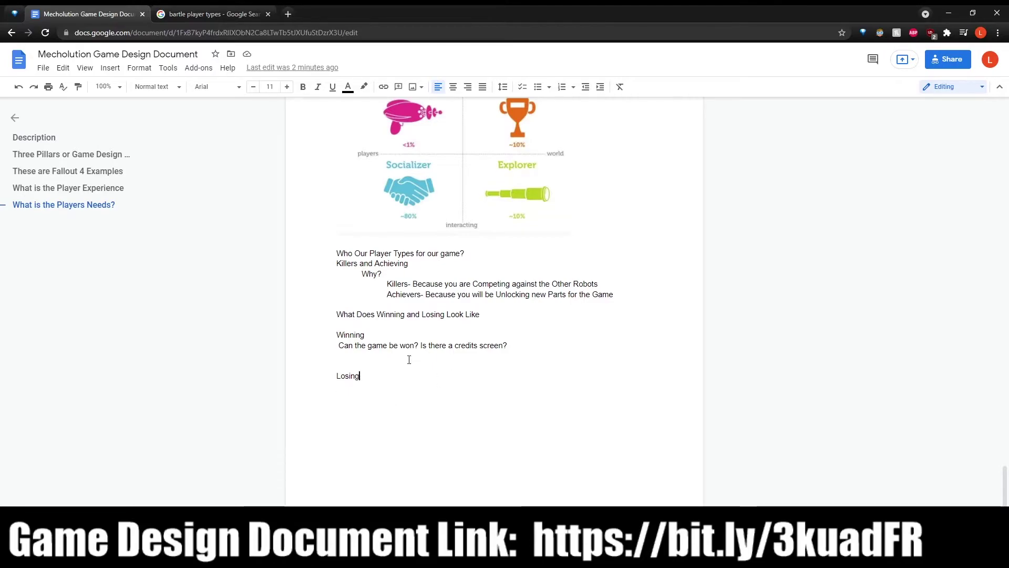
pyautogui.press('Return')
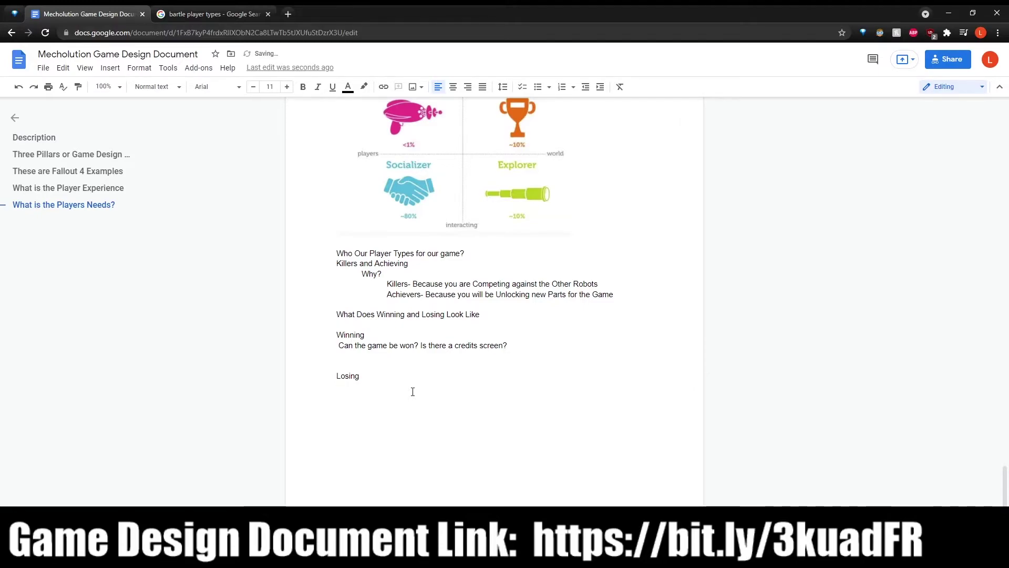
pyautogui.write('Can t')
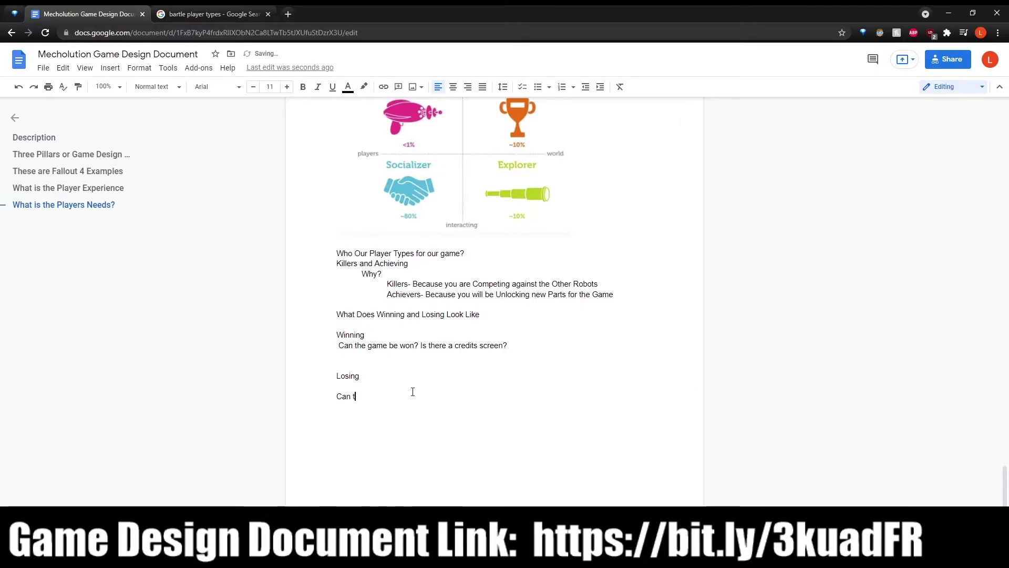
pyautogui.write('he game be lost?')
pyautogui.press('Return')
# Step: Add the line "What happens when the game is lost? Does it restart from the beginning or from a save point or just respawn from the current state."
pyautogui.write('W')
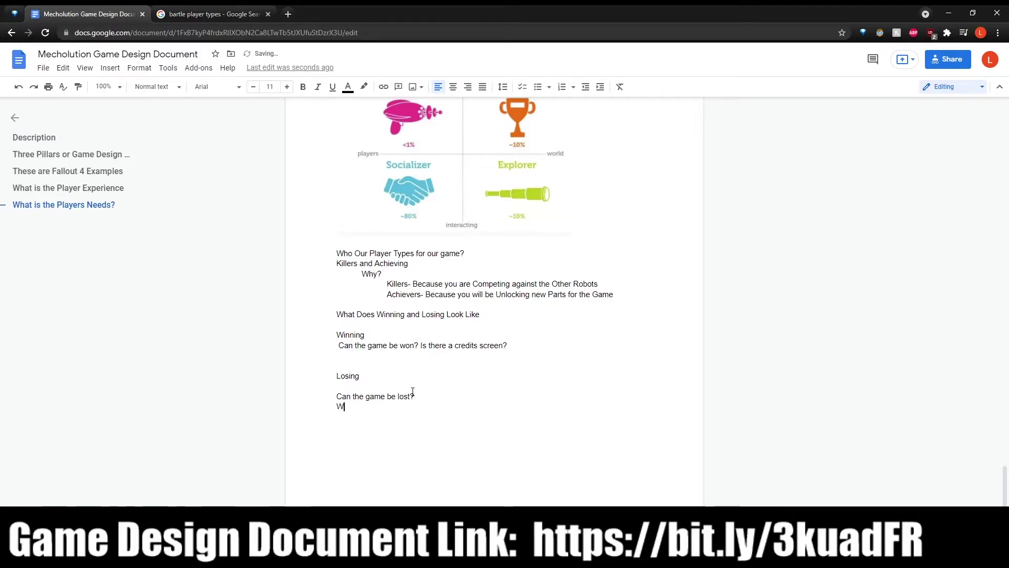
pyautogui.write('hat happens when the ')
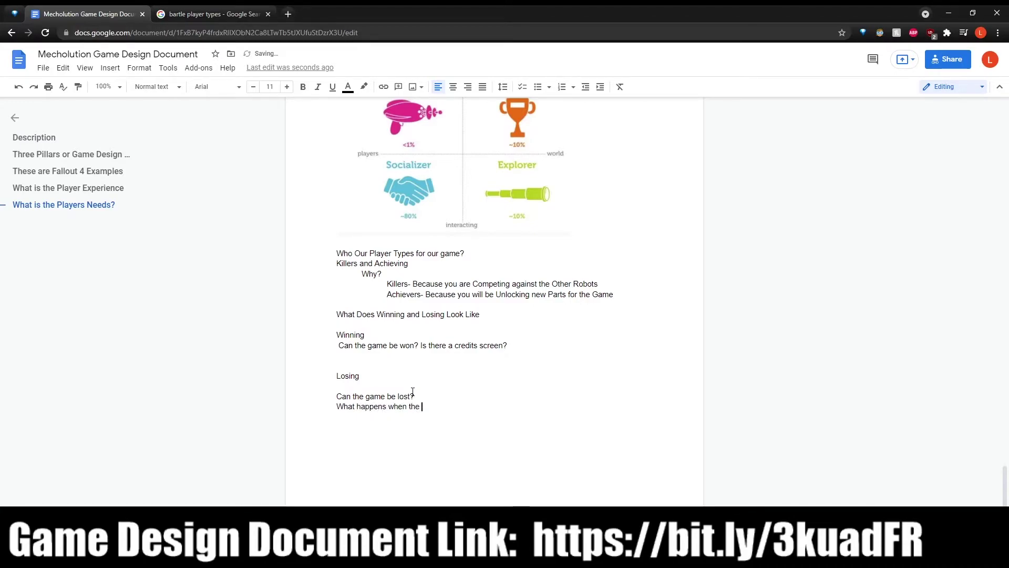
pyautogui.write('game is lost? Does it res')
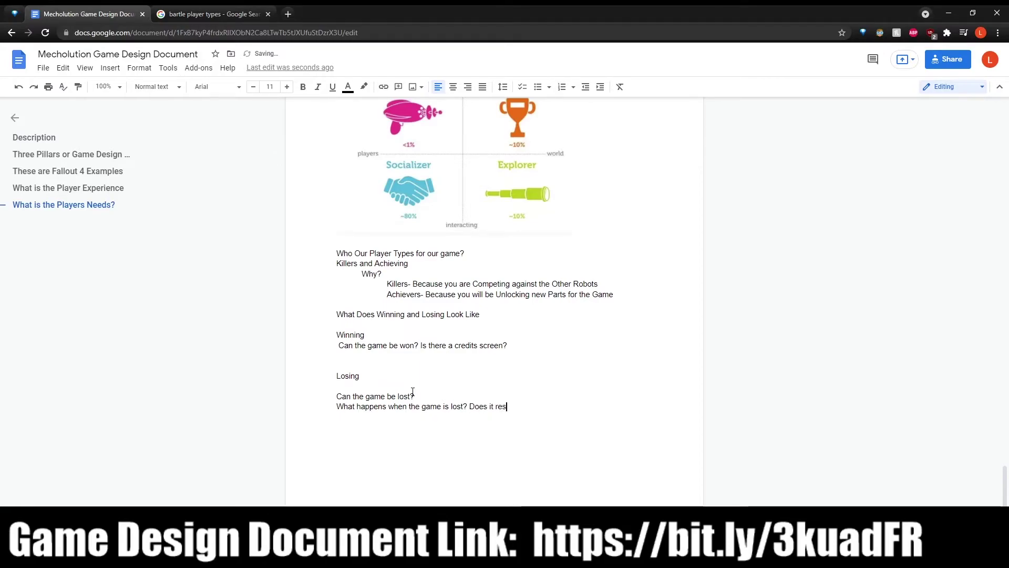
pyautogui.write('tart from t')
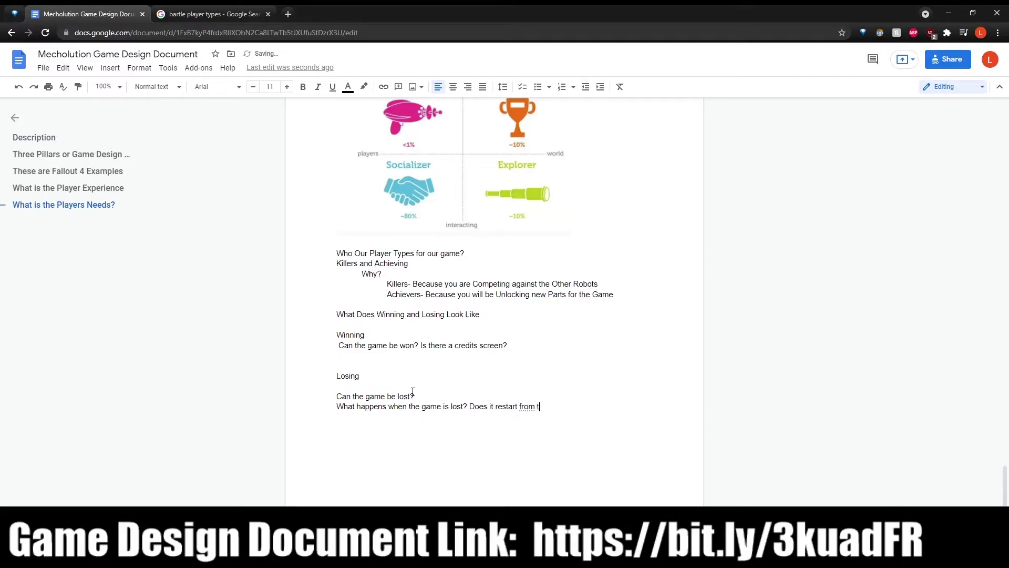
pyautogui.write('he beginning or from a save point or just ')
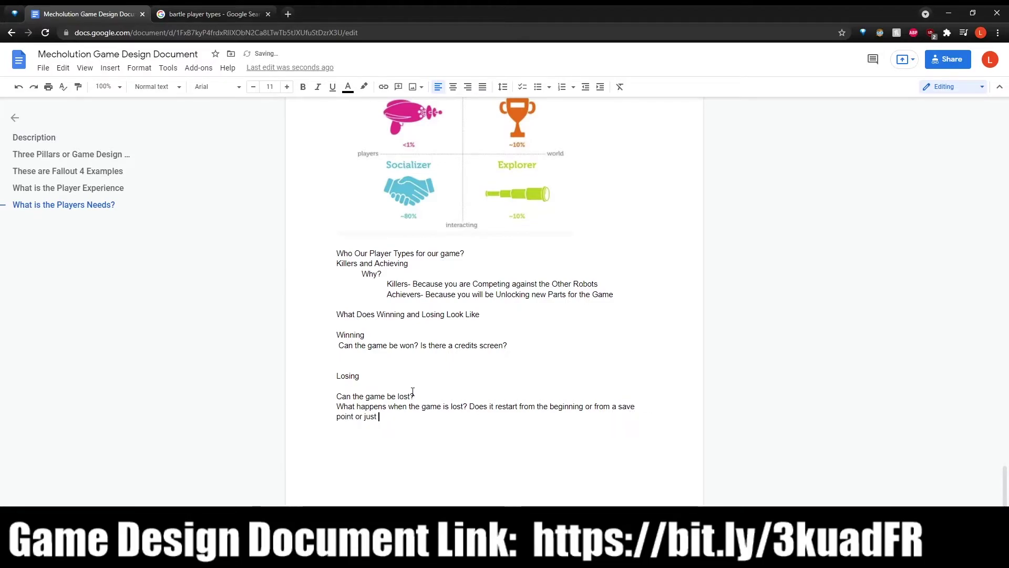
pyautogui.write('respaw')
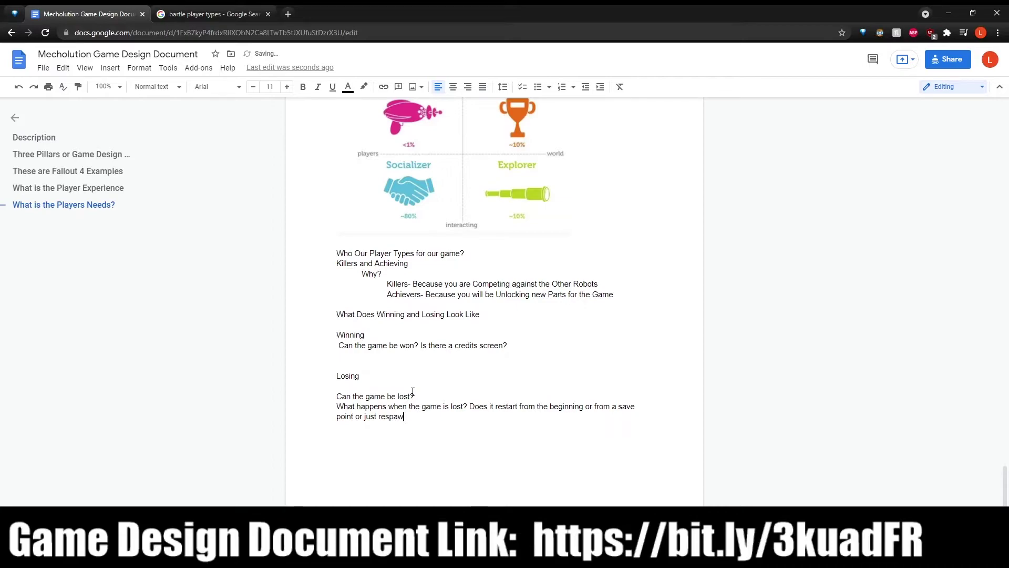
pyautogui.write('n fr')
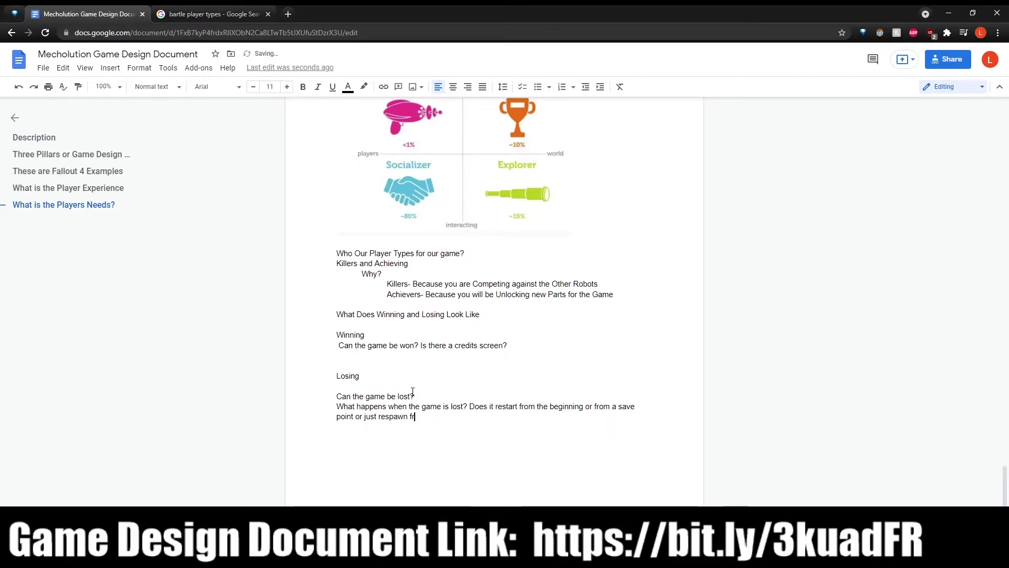
pyautogui.write('om the current state.')
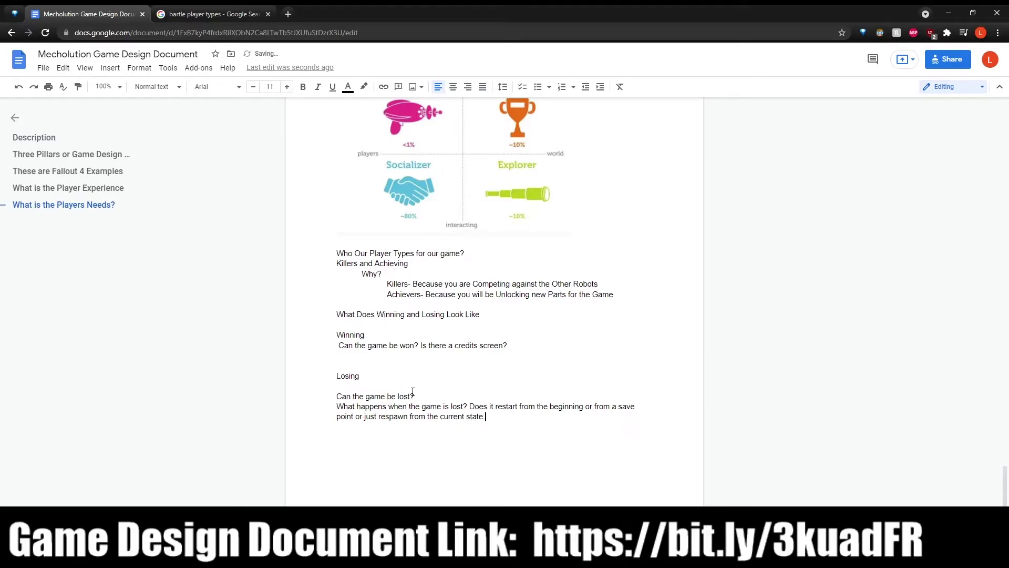
pyautogui.click(372, 359)
pyautogui.click(370, 338)
pyautogui.moveTo(338, 356); pyautogui.dragTo(546, 351)
pyautogui.click(546, 352)
pyautogui.moveTo(508, 345); pyautogui.dragTo(425, 338)
pyautogui.click(436, 345)
pyautogui.moveTo(535, 352); pyautogui.dragTo(524, 349)
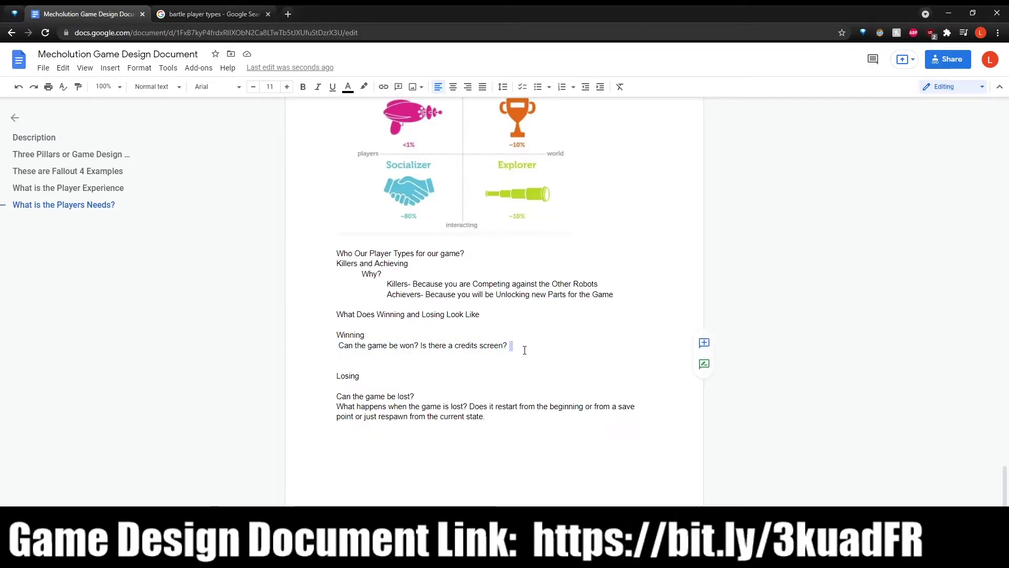
# Step: Answer the Winning questions with the line "The game cannot be won", set off by a blank line
pyautogui.click(524, 350)
pyautogui.press('Return')
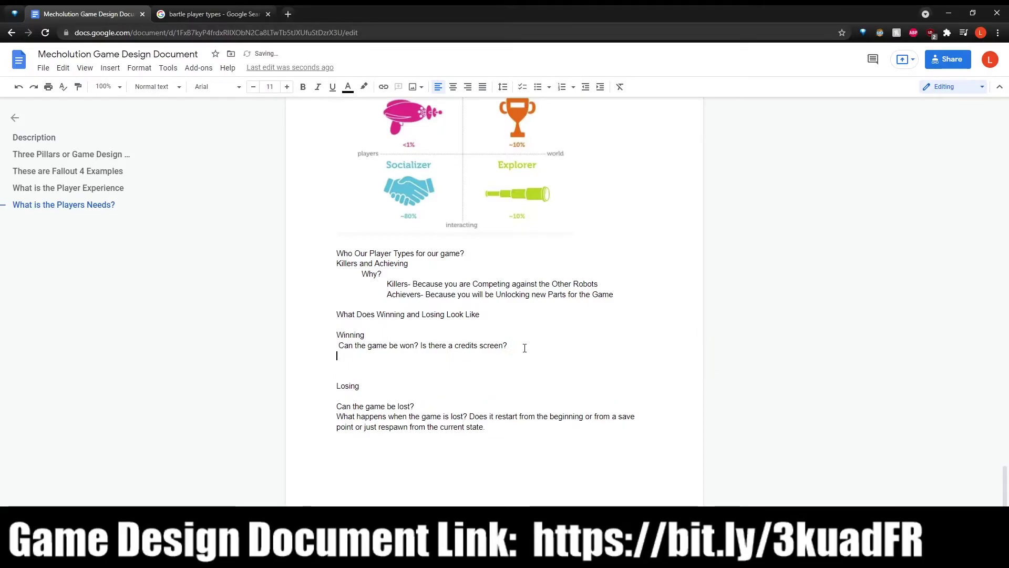
pyautogui.press('Return')
pyautogui.write('The game cano')
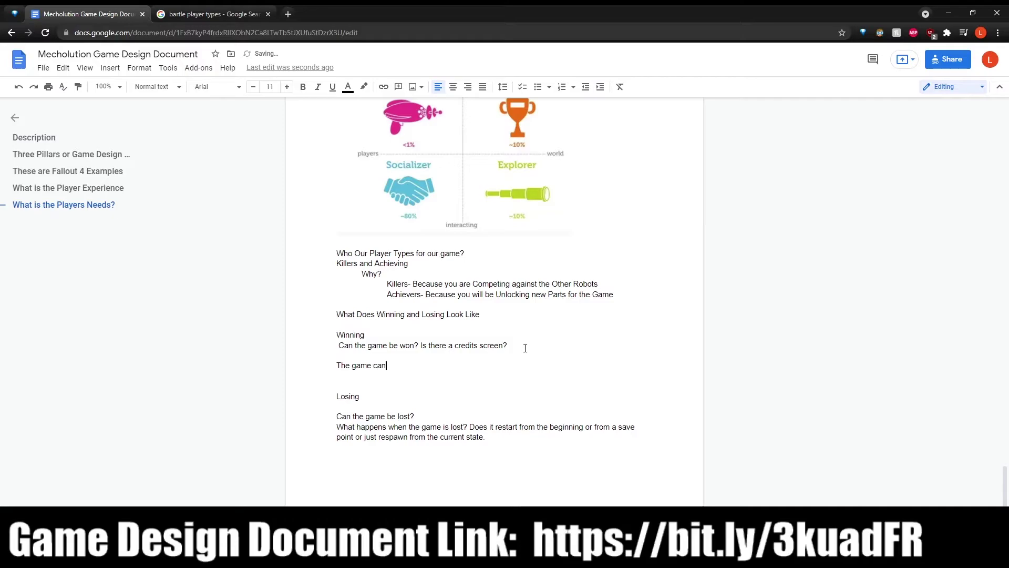
pyautogui.press('BackSpace')
pyautogui.write('nno n')
pyautogui.press('BackSpace')
pyautogui.press('BackSpace')
pyautogui.write('t be won')
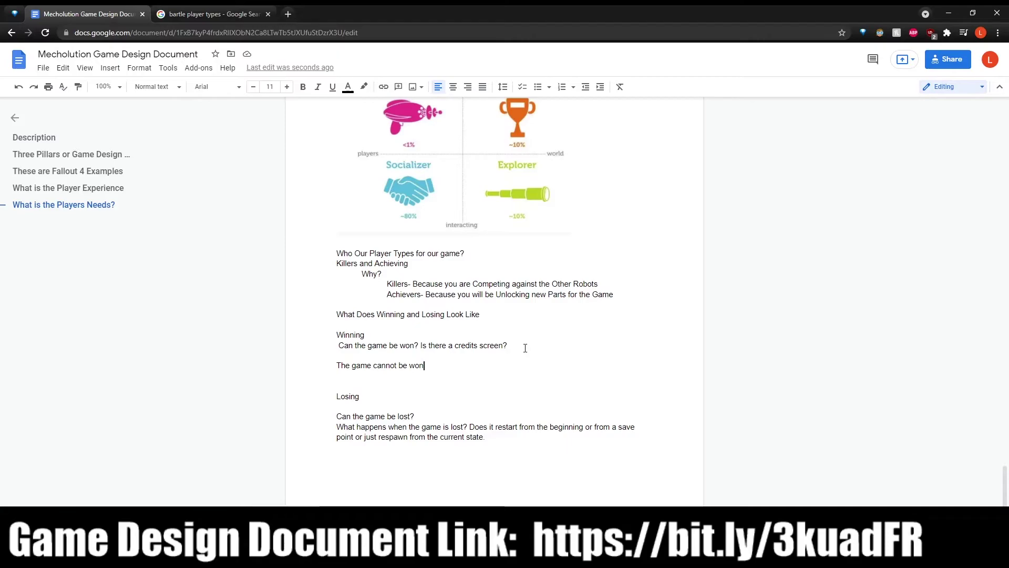
# Step: Review the player experience section's Challenge, Mastery and Reward notes, then return to the Winning and Losing questions
pyautogui.scroll(20, 524, 348)
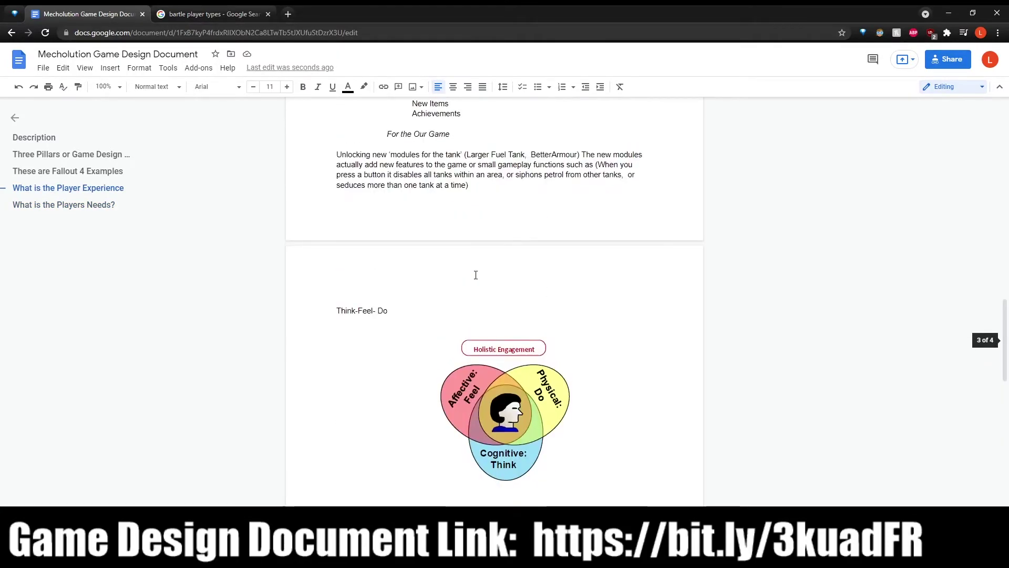
pyautogui.scroll(7, 489, 242)
pyautogui.scroll(-4, 504, 254)
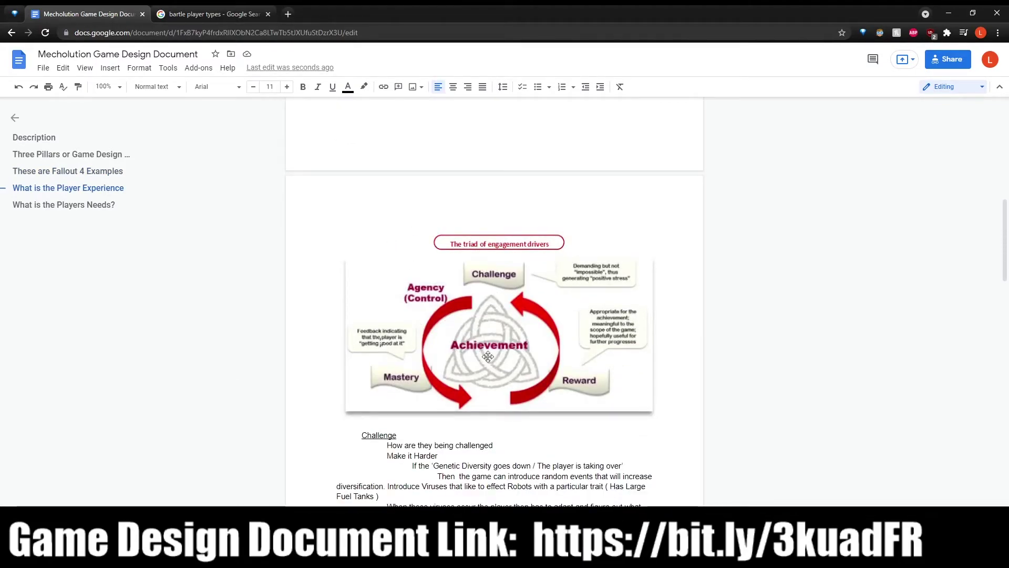
pyautogui.scroll(-8, 455, 374)
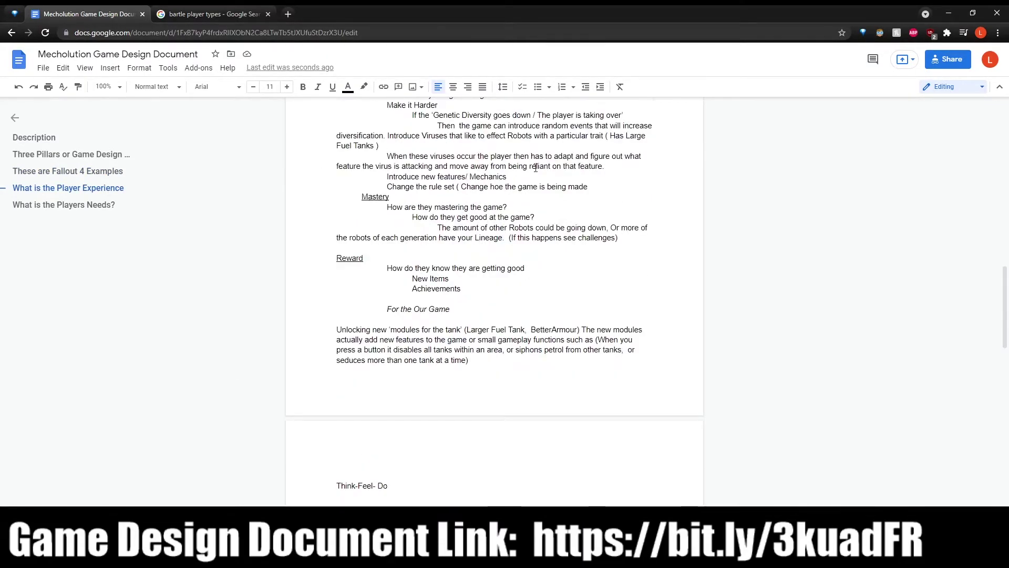
pyautogui.scroll(-3, 475, 249)
pyautogui.scroll(-15, 474, 249)
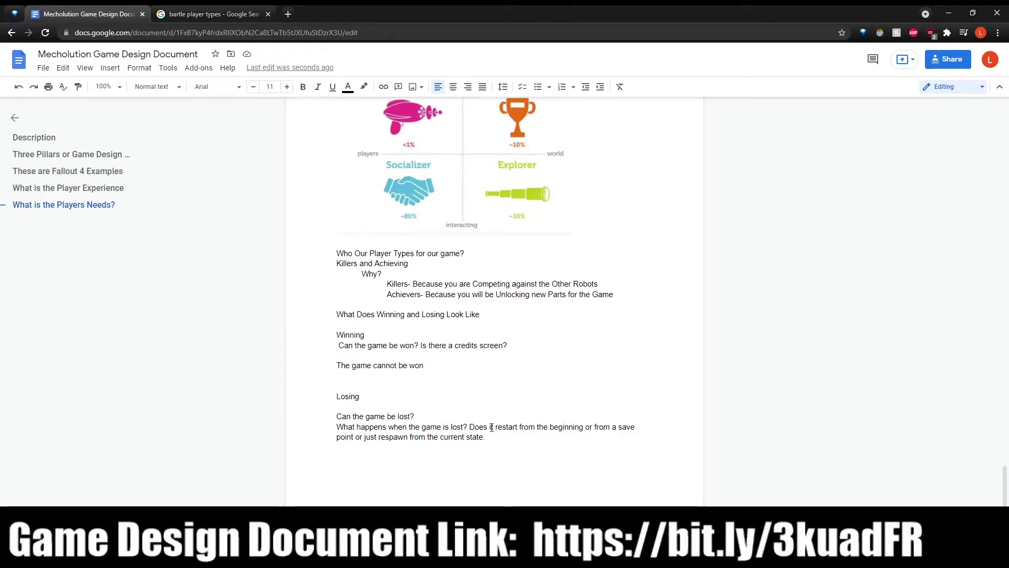
pyautogui.click(456, 409)
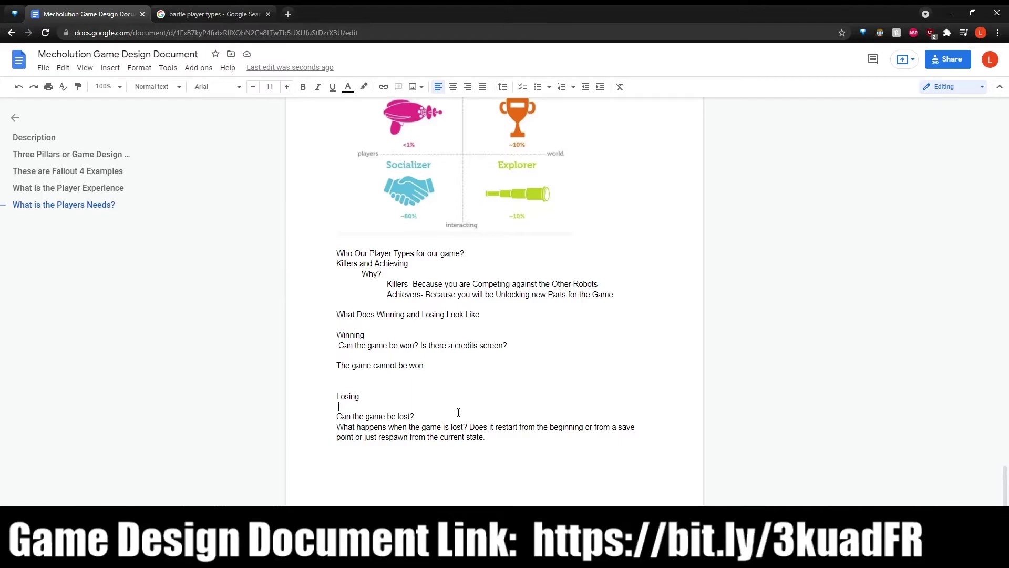
pyautogui.click(505, 358)
pyautogui.doubleClick(496, 377)
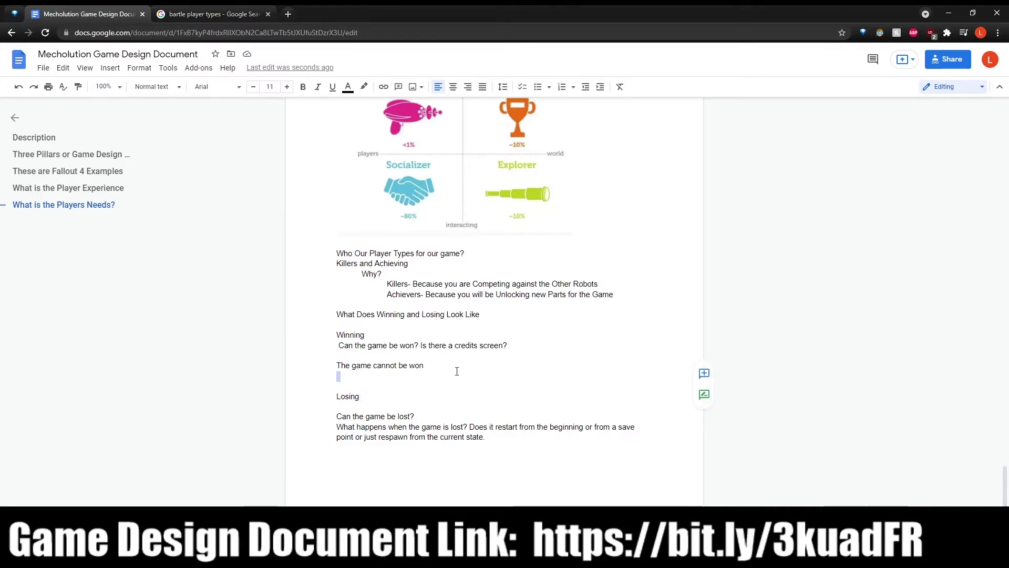
# Step: End "The game cannot be won" with a question mark, and indent Winning one level and its question and answer two levels
pyautogui.click(438, 365)
pyautogui.write('?')
pyautogui.click(471, 323)
pyautogui.doubleClick(343, 327)
pyautogui.click(341, 339)
pyautogui.press('Tab')
pyautogui.click(332, 347)
pyautogui.press('Tab')
pyautogui.press('Tab')
pyautogui.click(336, 365)
pyautogui.press('Tab')
pyautogui.press('Tab')
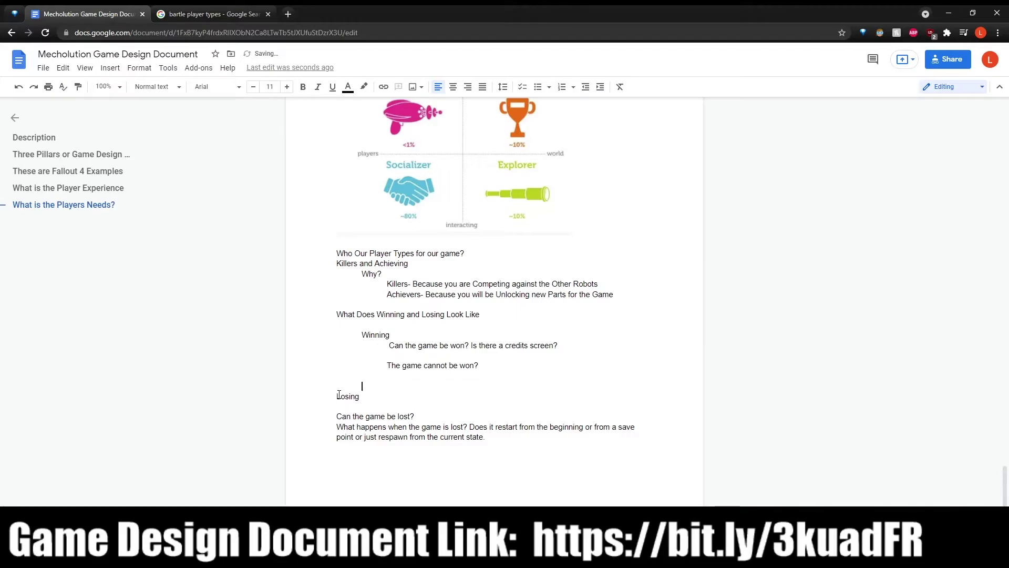
# Step: Indent Losing one level, "Can the game be lost?" two levels and the "What happens when the game is lost?" paragraph three levels
pyautogui.click(335, 397)
pyautogui.press('Tab')
pyautogui.press('Tab')
pyautogui.hotkey('shift', 'Tab')
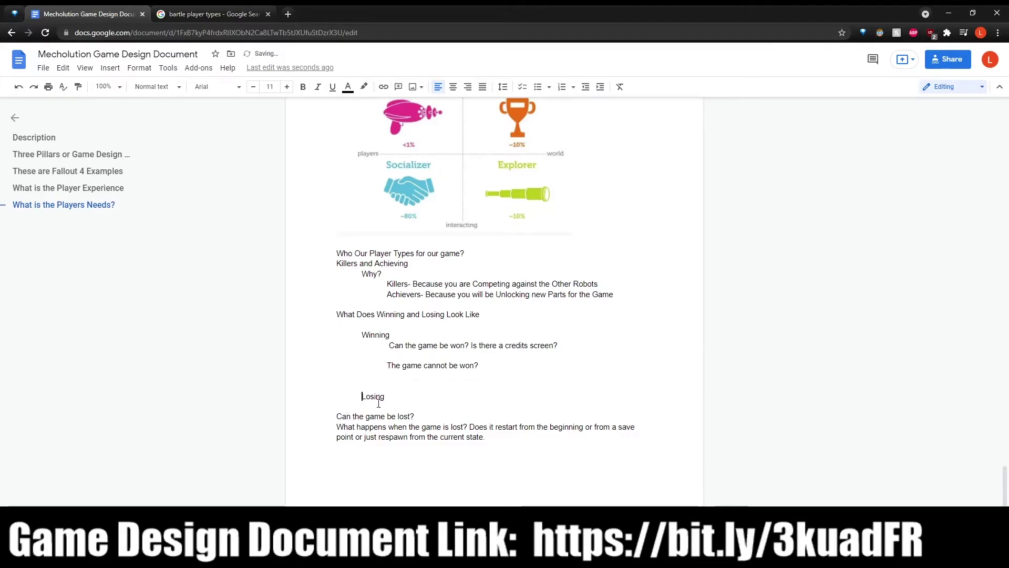
pyautogui.click(336, 416)
pyautogui.press('Tab')
pyautogui.press('Tab')
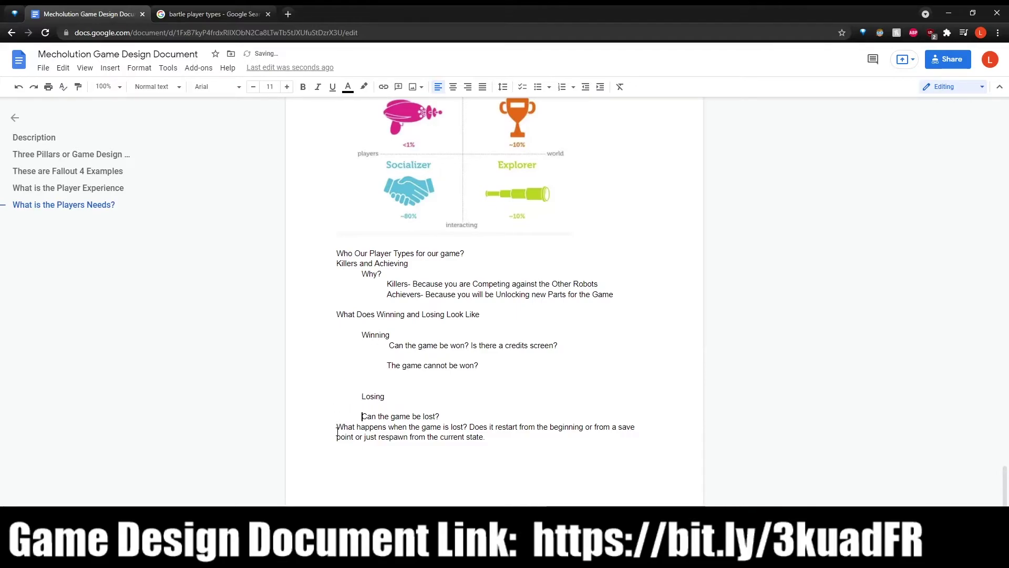
pyautogui.click(337, 427)
pyautogui.press('Tab')
pyautogui.press('Tab')
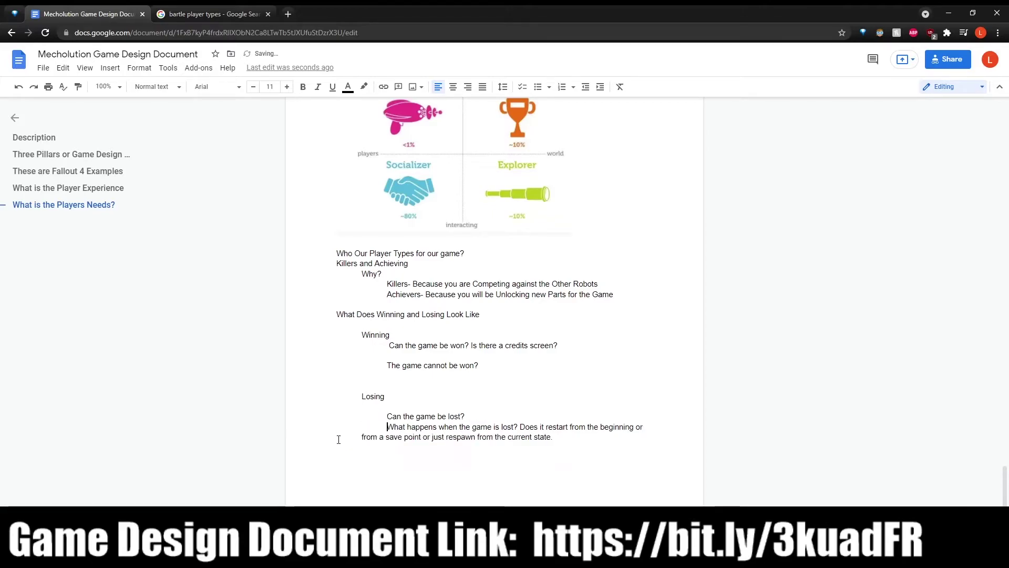
pyautogui.press('Tab')
# Step: Write "The game should be a wave based game where each wave is a generation" below the Losing questions
pyautogui.click(345, 468)
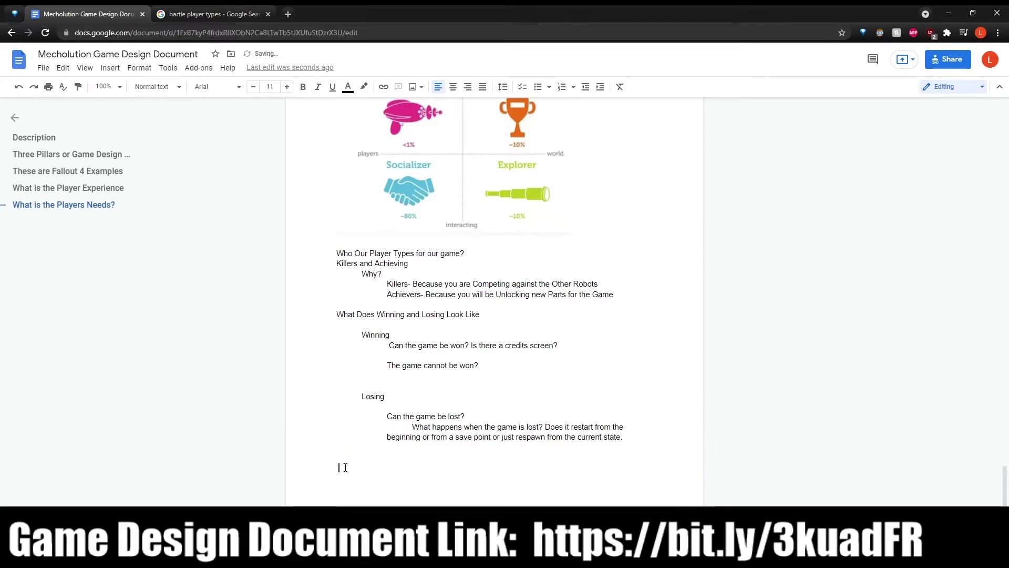
pyautogui.write('The game')
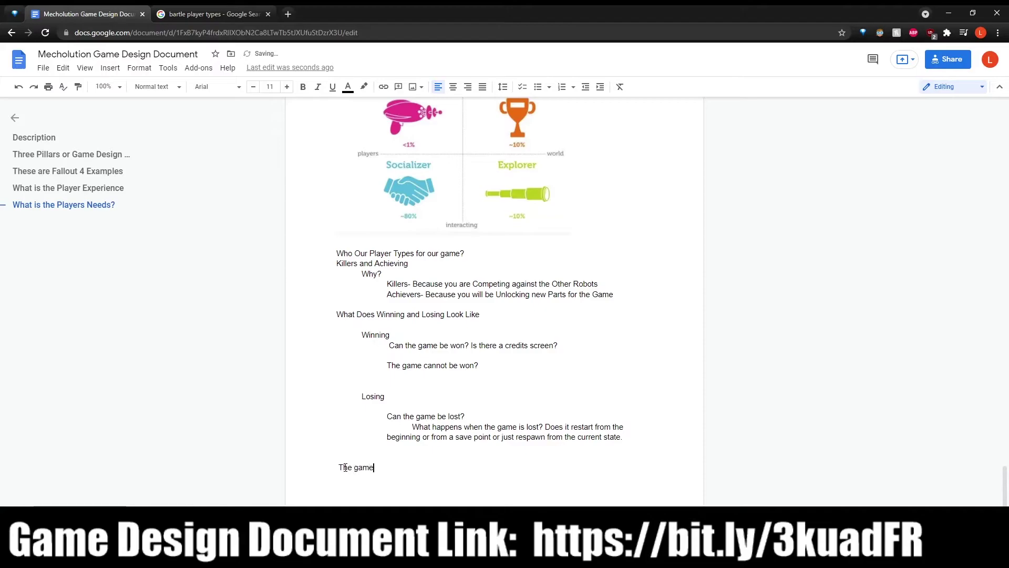
pyautogui.write(' should be a w')
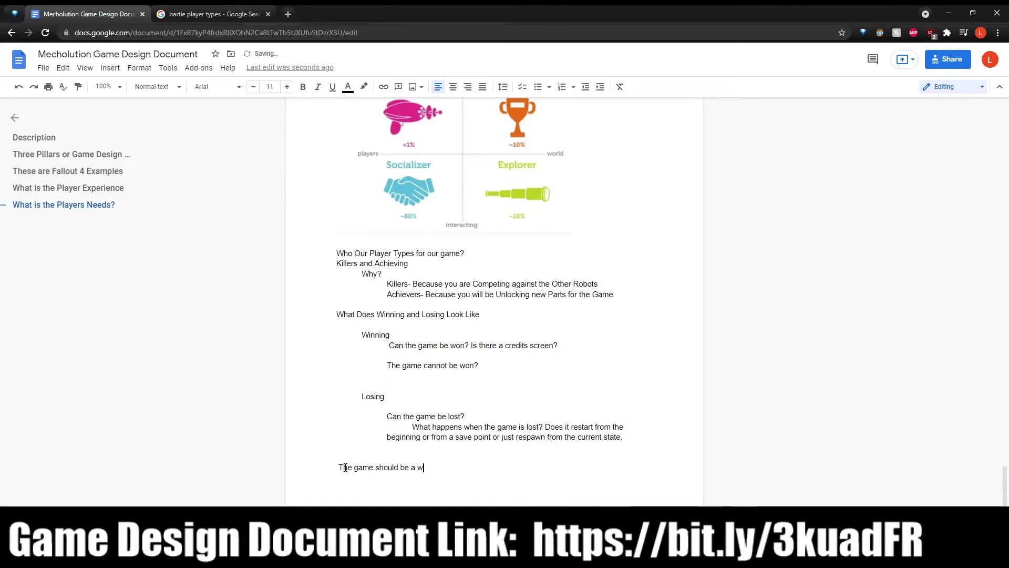
pyautogui.write('ave based game where ')
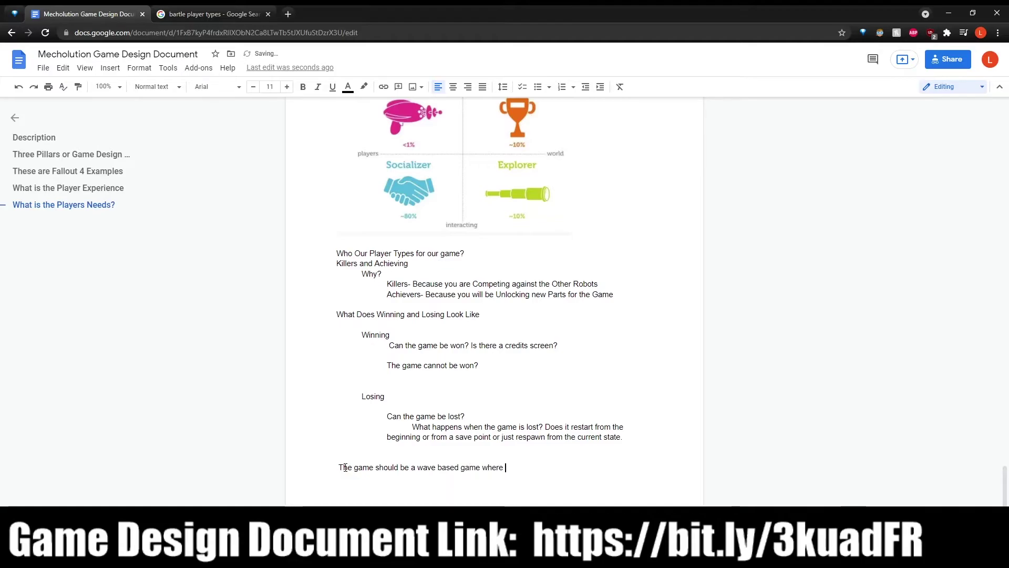
pyautogui.write('each wave ')
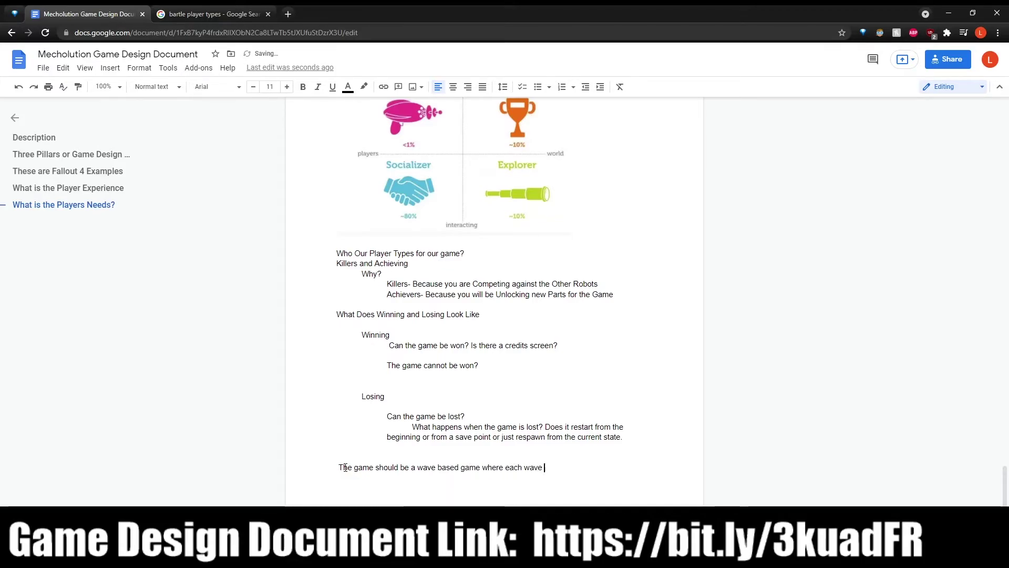
pyautogui.write('isa a gene')
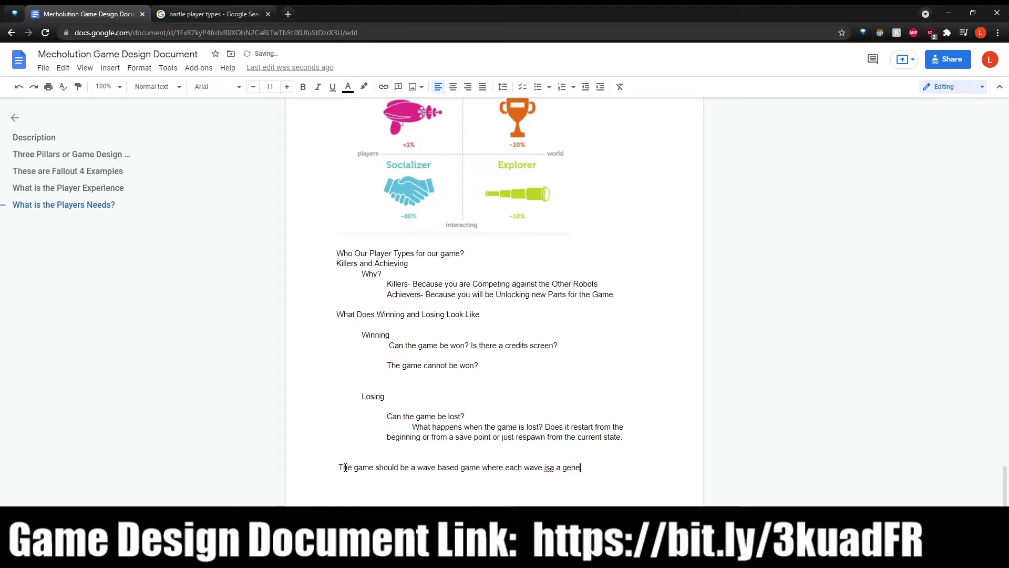
pyautogui.write('ration')
# Step: Correct "isa a" to "is a" in the wave-based game line and end the line with a question mark
pyautogui.click(550, 469)
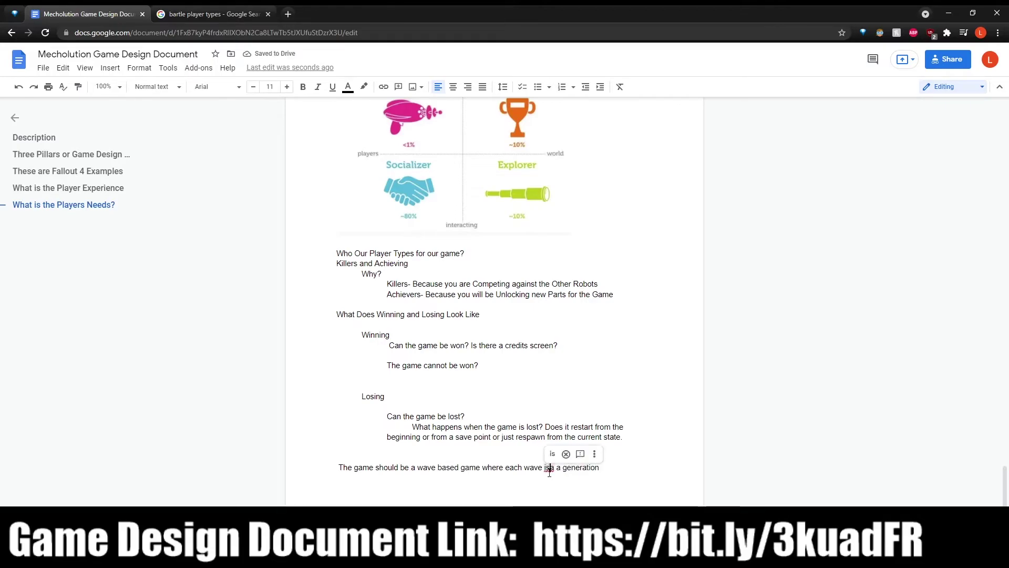
pyautogui.press('End')
pyautogui.write('?')
pyautogui.press('Return')
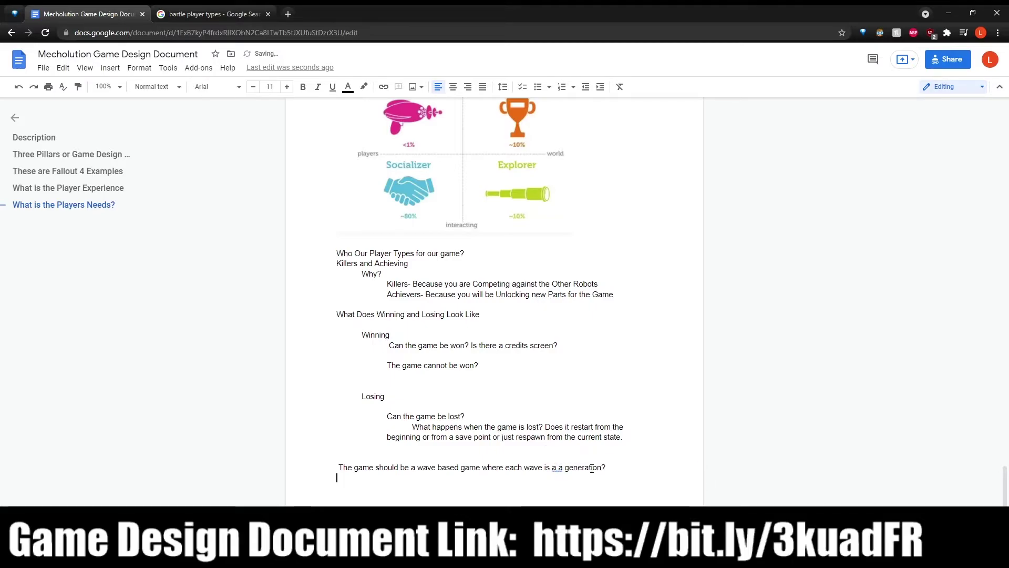
pyautogui.click(561, 468)
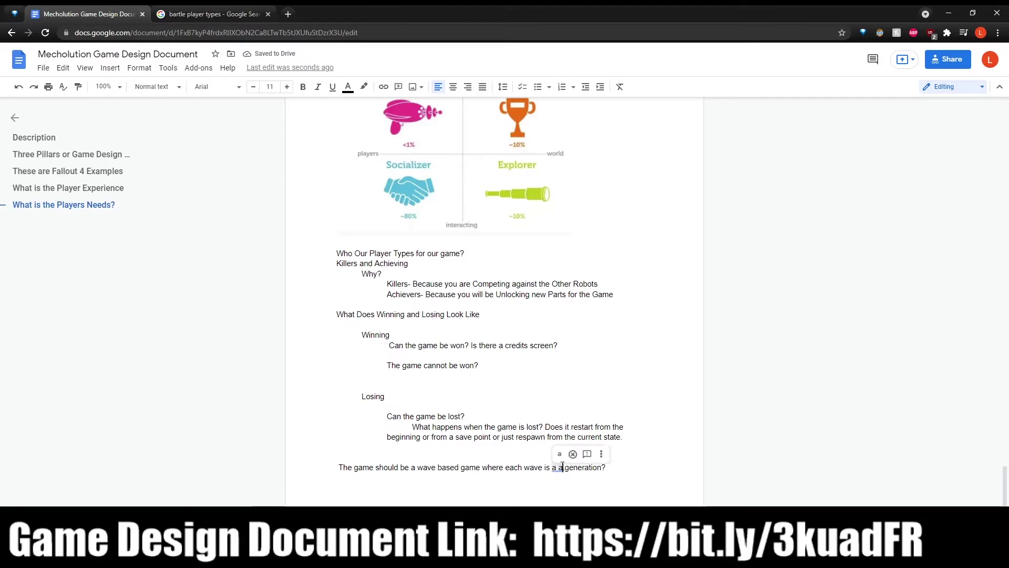
pyautogui.press('BackSpace')
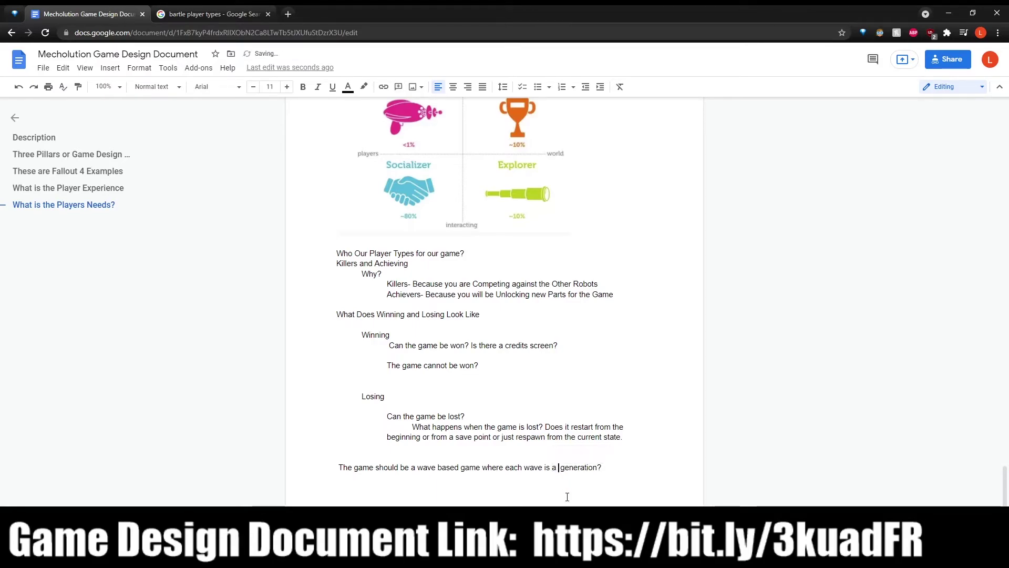
# Step: Add the indented question "What defines a generation?" under the wave-based game line
pyautogui.click(525, 481)
pyautogui.write('What defi')
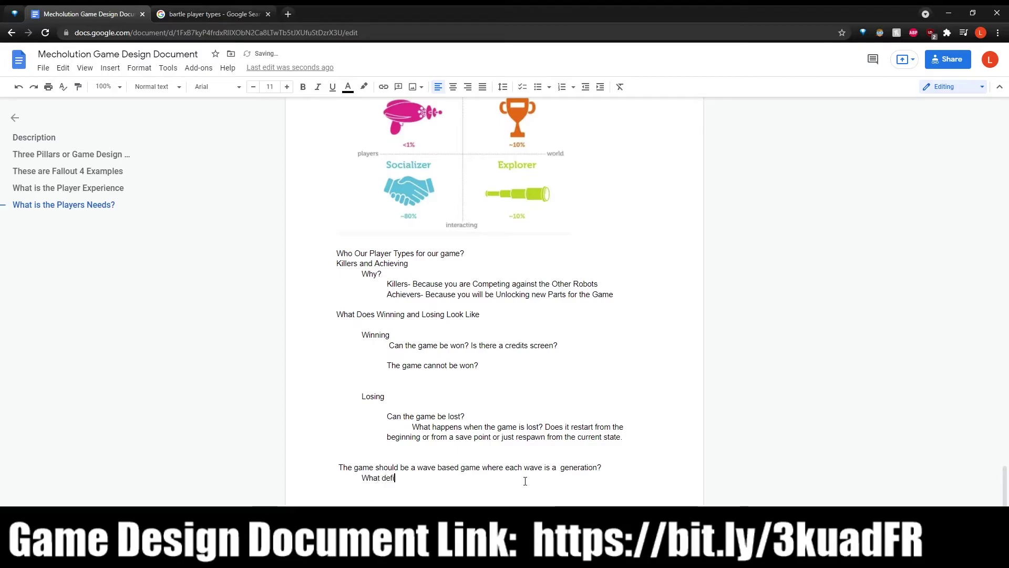
pyautogui.write('nes a generation?')
pyautogui.press('Return')
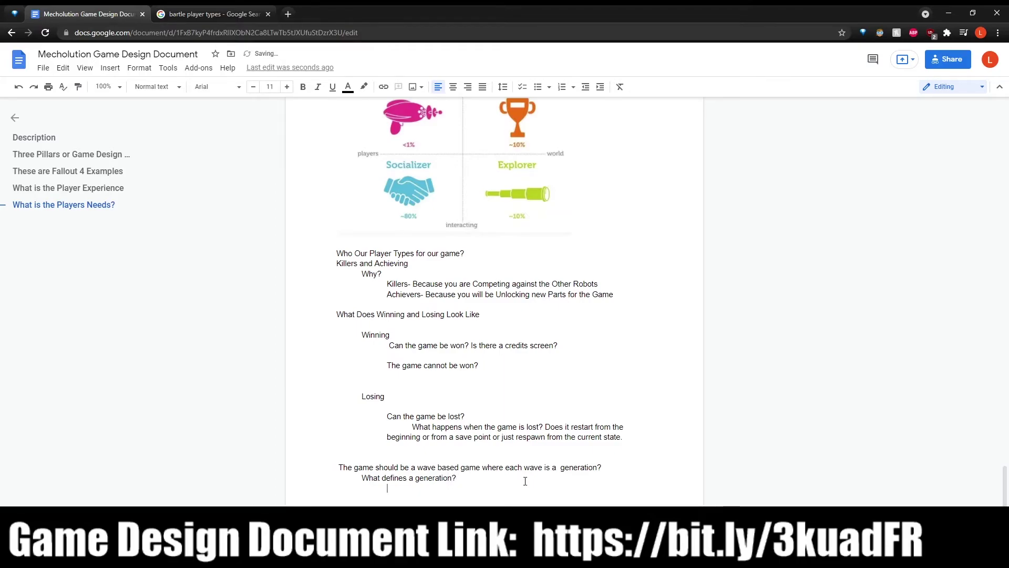
# Step: Add "Set Amount of time?" as a possible answer, indented one level below the generation question
pyautogui.write('Sret')
pyautogui.press('BackSpace')
pyautogui.press('BackSpace')
pyautogui.press('BackSpace')
pyautogui.press('BackSpace')
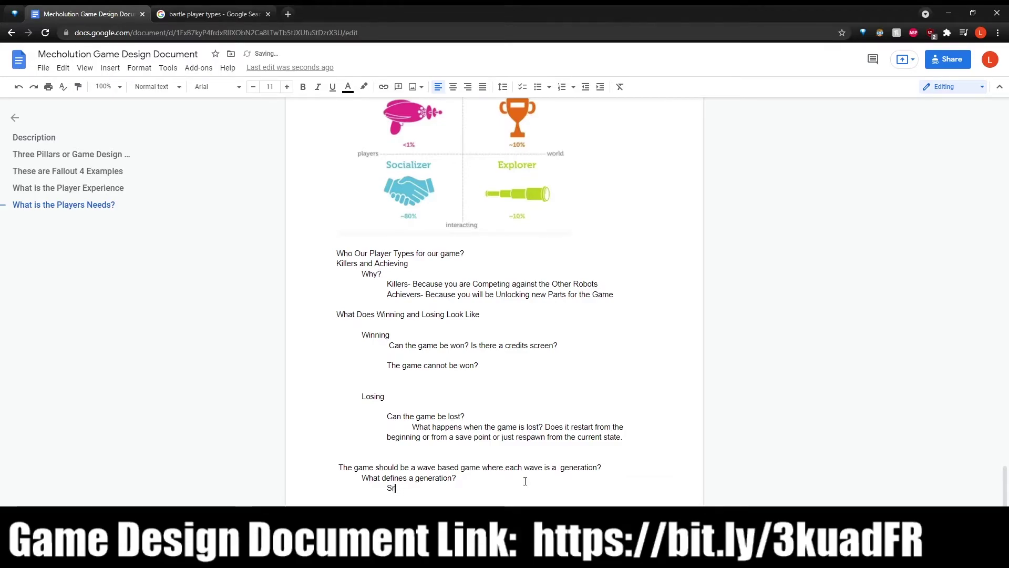
pyautogui.write('et Amou')
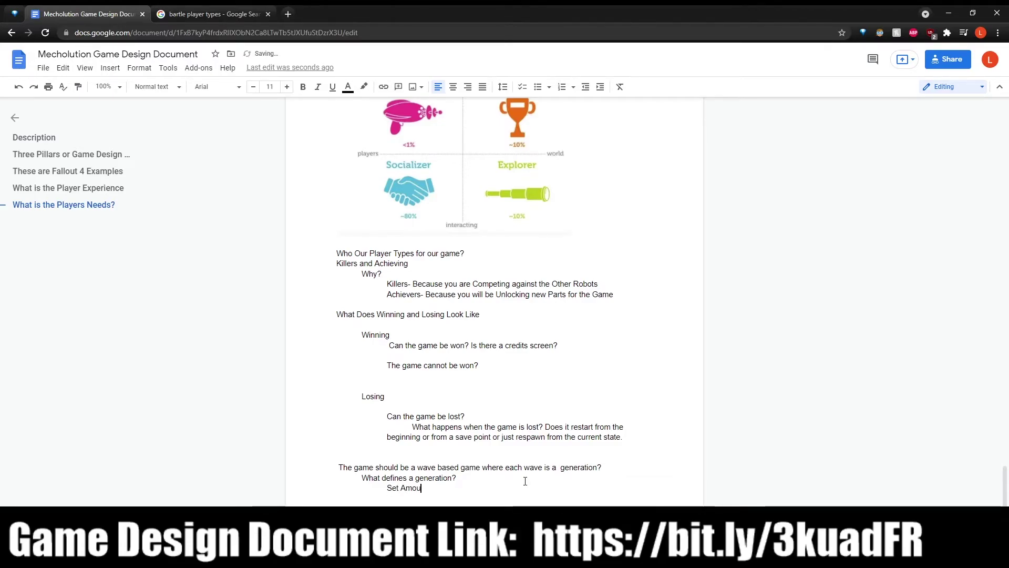
pyautogui.write('nt of time?')
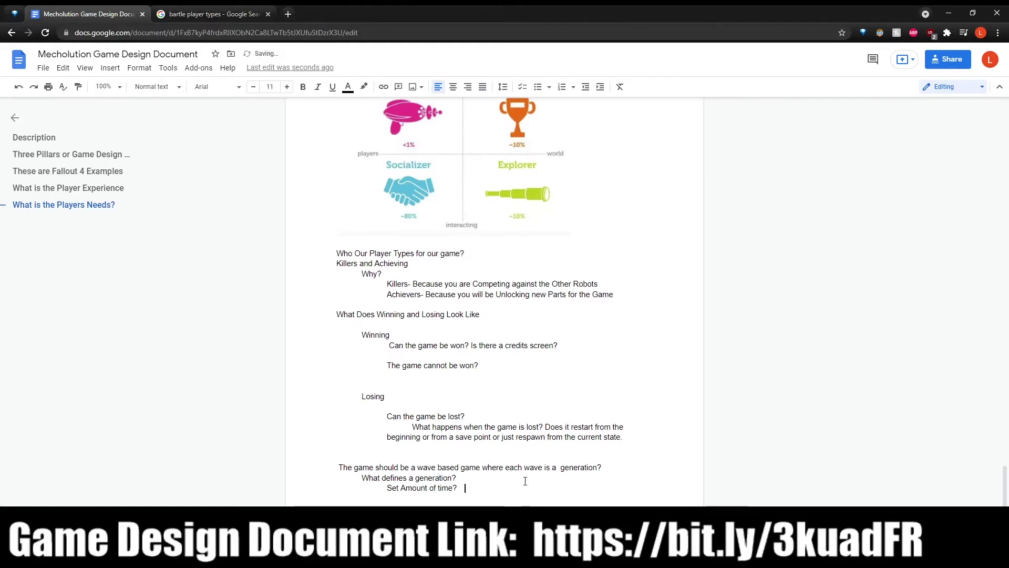
# Step: Add "When 50 or 70% of the remaining Robots have replicated/ reproduced?" and note the need for a good method of tracking original robots from their children
pyautogui.press('Return')
pyautogui.press('Tab')
pyautogui.write('When ')
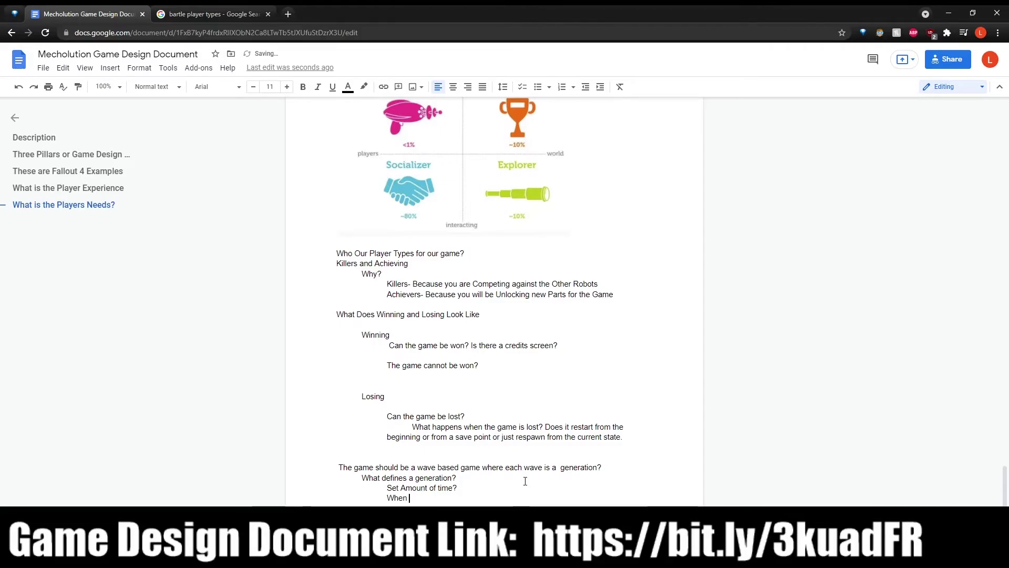
pyautogui.write('50')
pyautogui.write(' or 70% of the remaining Robots hav')
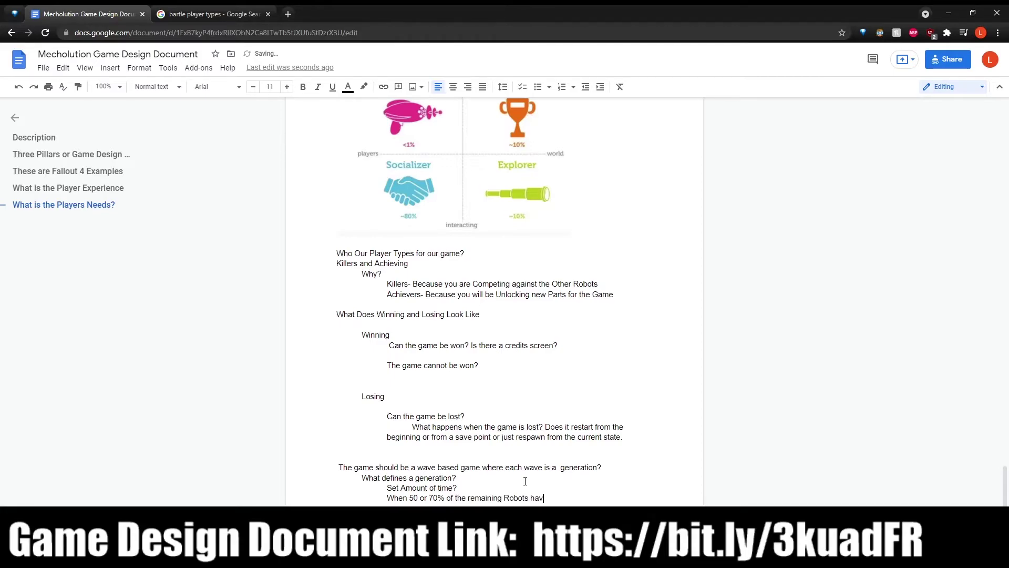
pyautogui.write('e replicated/ reproduced? If s')
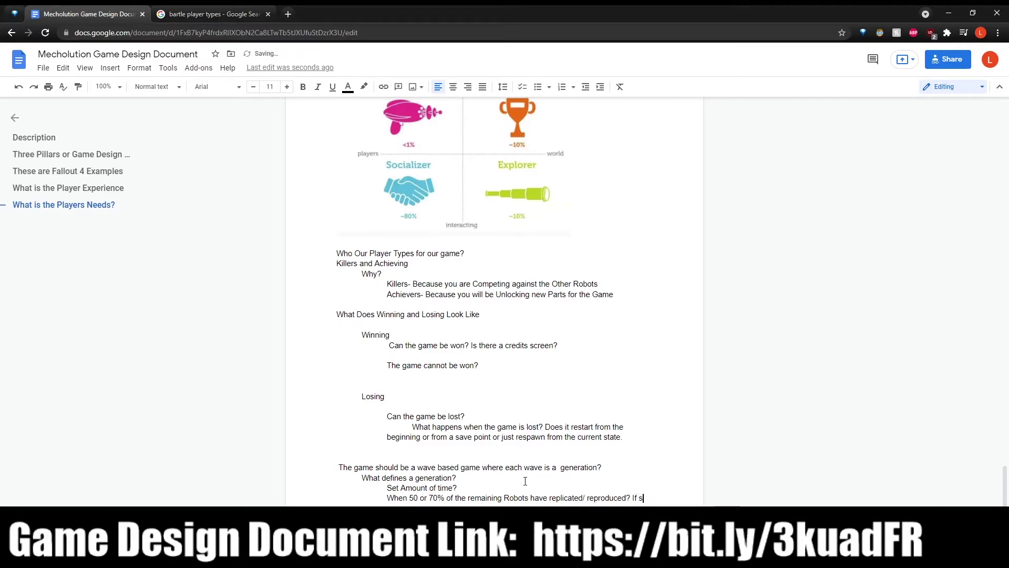
pyautogui.write('o w')
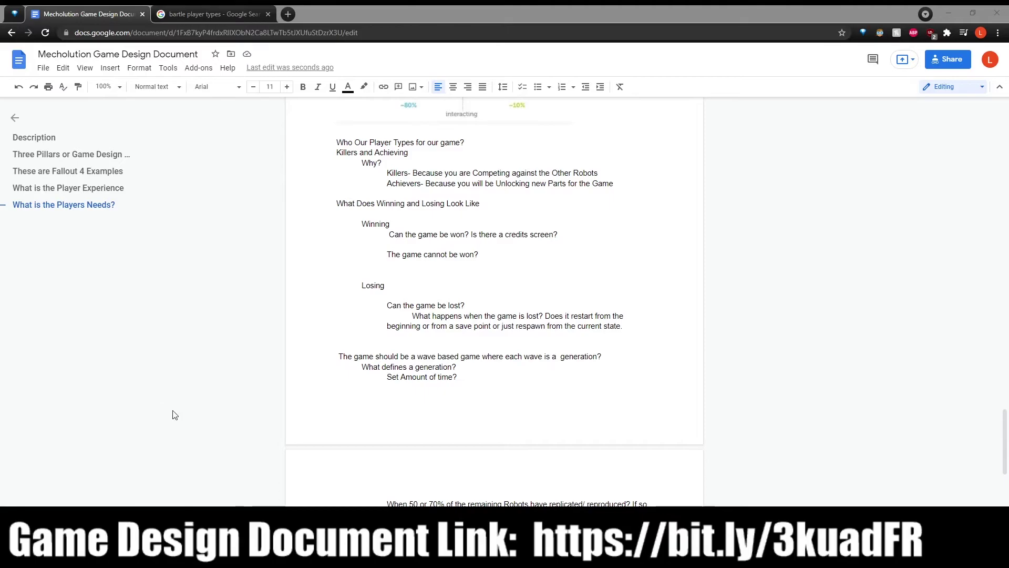
pyautogui.click(458, 493)
pyautogui.click(475, 375)
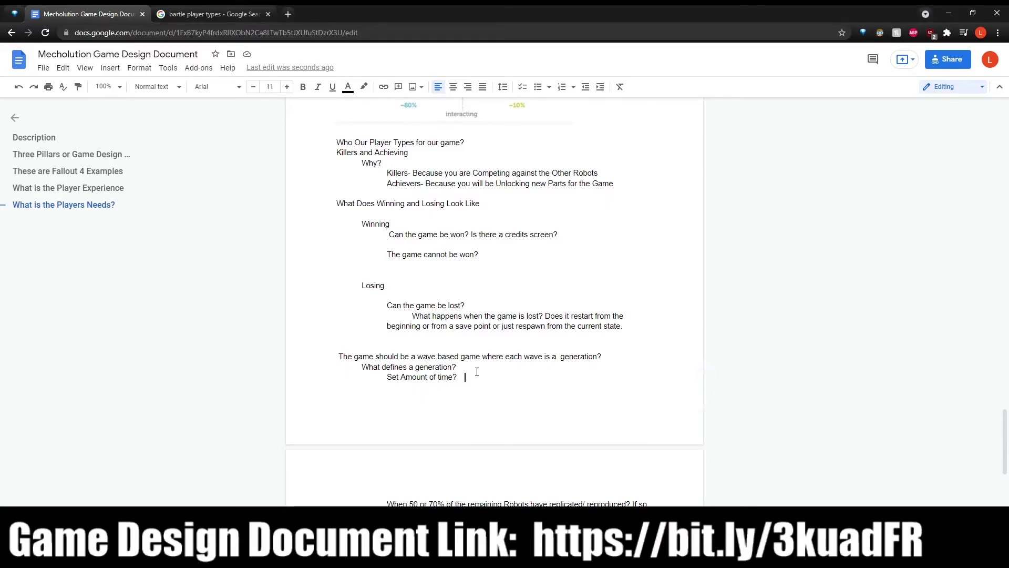
pyautogui.click(649, 505)
pyautogui.doubleClick(338, 347)
pyautogui.click(401, 376)
pyautogui.click(465, 371)
pyautogui.doubleClick(497, 382)
pyautogui.scroll(-3, 497, 382)
# Step: Append "!! Possibly This" to the line about creating a new generation when the genetic Diversity has dropped
pyautogui.click(653, 363)
pyautogui.write('!! Po')
pyautogui.write('ssibly This')
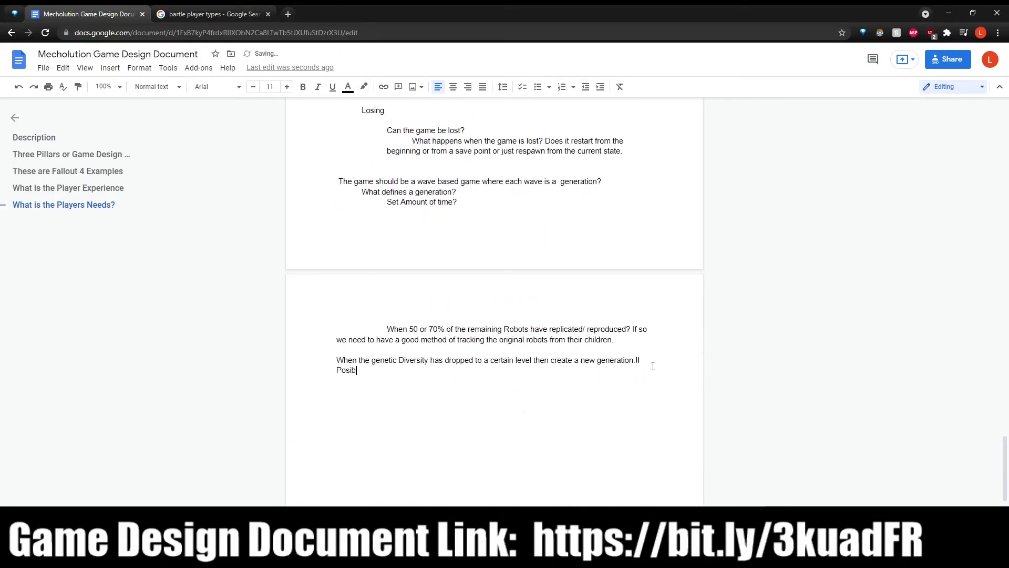
# Step: Add the indented question "What happens when a new generation begins?" below the genetic Diversity line
pyautogui.press('Return')
pyautogui.press('Tab')
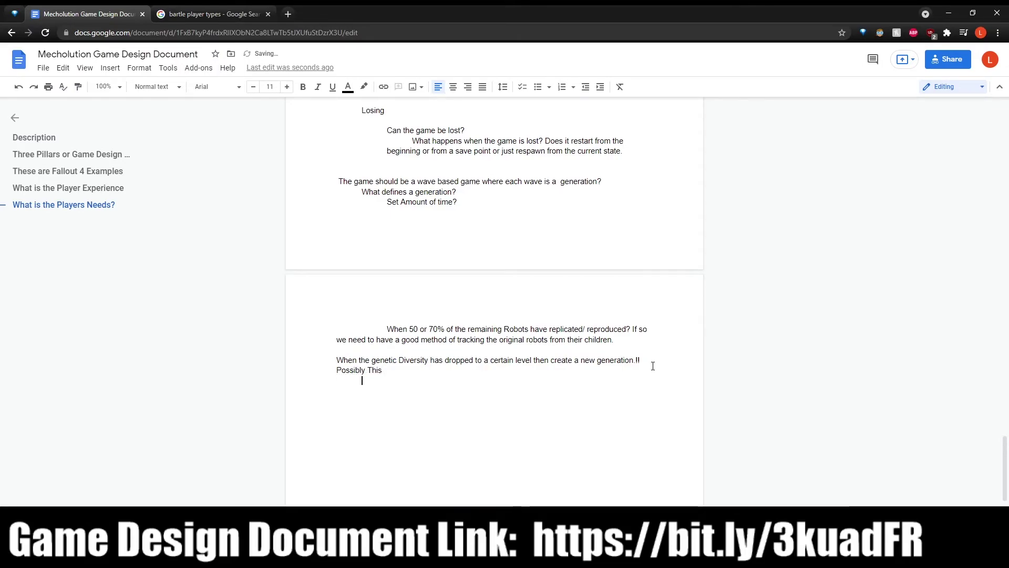
pyautogui.write('Whate')
pyautogui.press('BackSpace')
pyautogui.write('happens when a new genreat')
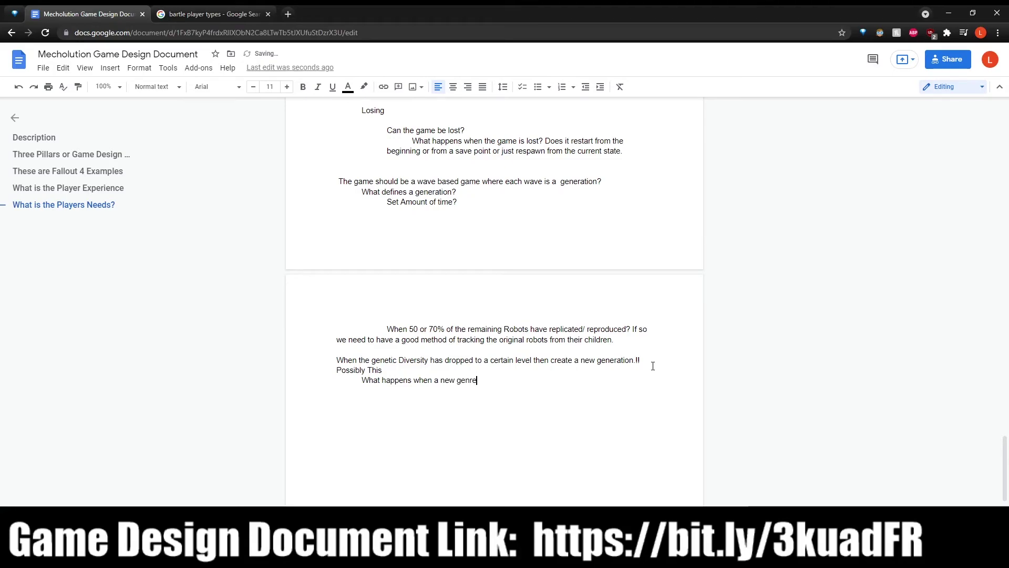
pyautogui.press('BackSpace')
pyautogui.press('BackSpace')
pyautogui.press('BackSpace')
pyautogui.press('BackSpace')
pyautogui.write('eration st')
pyautogui.press('BackSpace')
pyautogui.press('BackSpace')
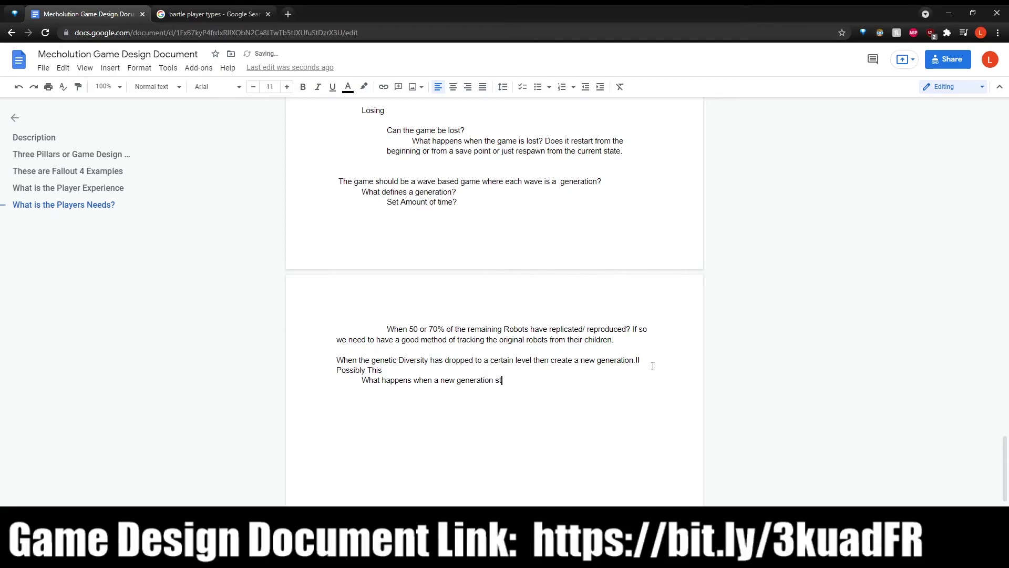
pyautogui.write('begins? ')
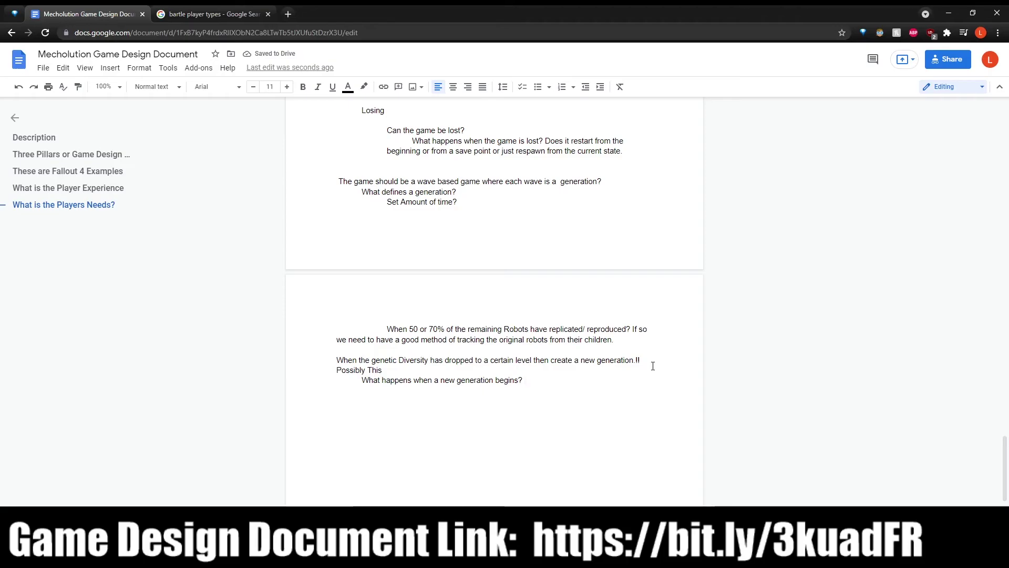
pyautogui.write('The r')
pyautogui.press('BackSpace')
pyautogui.write('robot that that he')
pyautogui.press('BackSpace')
pyautogui.press('BackSpace')
pyautogui.write('the player has selected t')
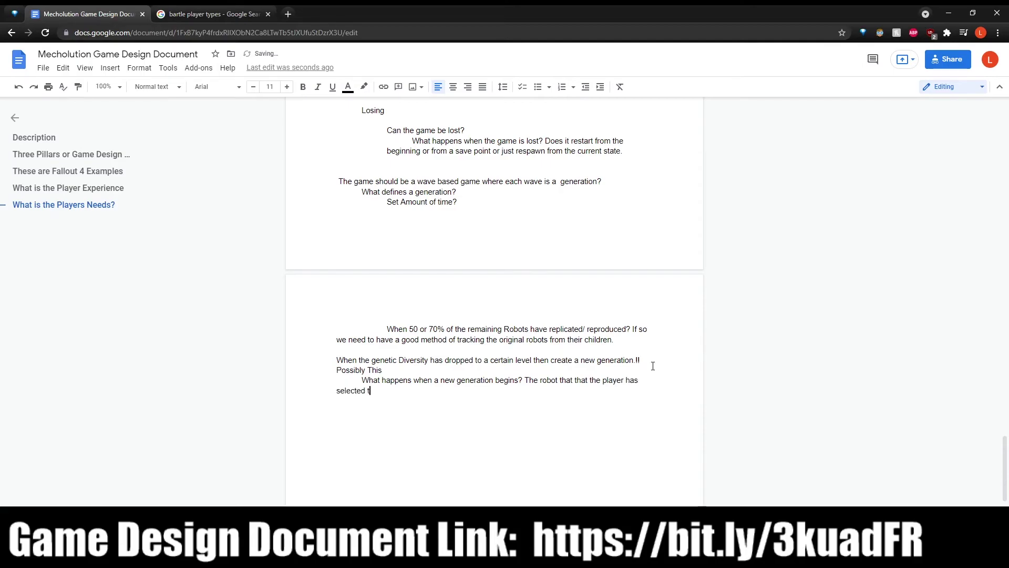
pyautogui.write('is')
pyautogui.press('BackSpace')
pyautogui.press('BackSpace')
pyautogui.press('BackSpace')
pyautogui.press('BackSpace')
pyautogui.press('BackSpace')
pyautogui.press('BackSpace')
pyautogui.press('BackSpace')
pyautogui.press('BackSpace')
pyautogui.press('BackSpace')
pyautogui.press('BackSpace')
pyautogui.press('BackSpace')
pyautogui.press('BackSpace')
pyautogui.press('BackSpace')
pyautogui.press('BackSpace')
pyautogui.press('BackSpace')
pyautogui.press('BackSpace')
pyautogui.press('BackSpace')
pyautogui.press('BackSpace')
pyautogui.press('BackSpace')
pyautogui.press('BackSpace')
pyautogui.press('BackSpace')
pyautogui.press('BackSpace')
pyautogui.press('BackSpace')
pyautogui.press('BackSpace')
pyautogui.press('BackSpace')
pyautogui.press('BackSpace')
pyautogui.press('BackSpace')
pyautogui.press('BackSpace')
pyautogui.press('BackSpace')
pyautogui.press('BackSpace')
pyautogui.press('BackSpace')
pyautogui.press('BackSpace')
pyautogui.press('BackSpace')
pyautogui.press('BackSpace')
pyautogui.press('BackSpace')
pyautogui.press('BackSpace')
pyautogui.press('BackSpace')
pyautogui.press('BackSpace')
pyautogui.press('BackSpace')
pyautogui.press('BackSpace')
# Step: Answer the new generation question with "The player will stop controlling their initial robot"
pyautogui.write('player will stop contro')
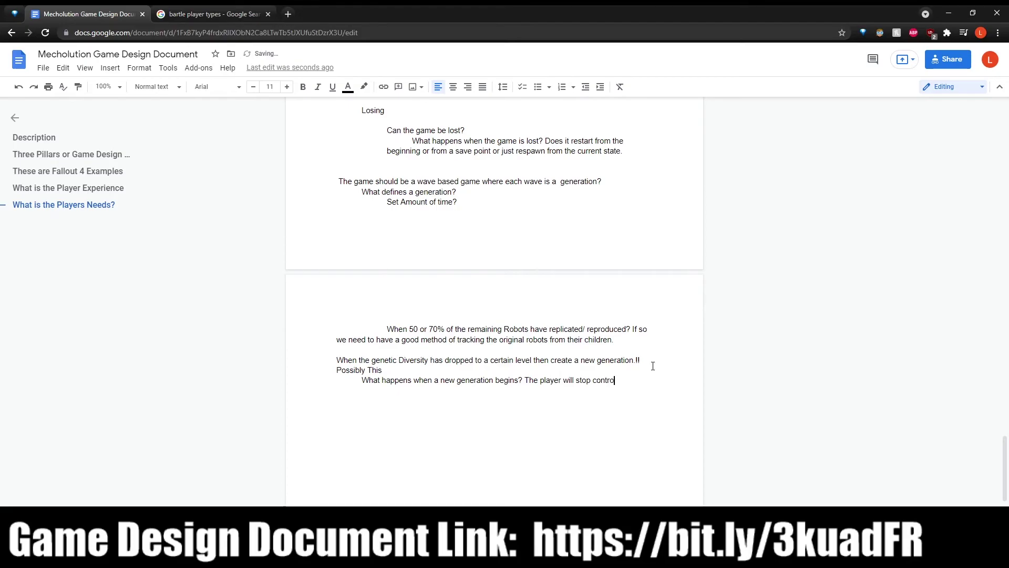
pyautogui.write('lling their inita')
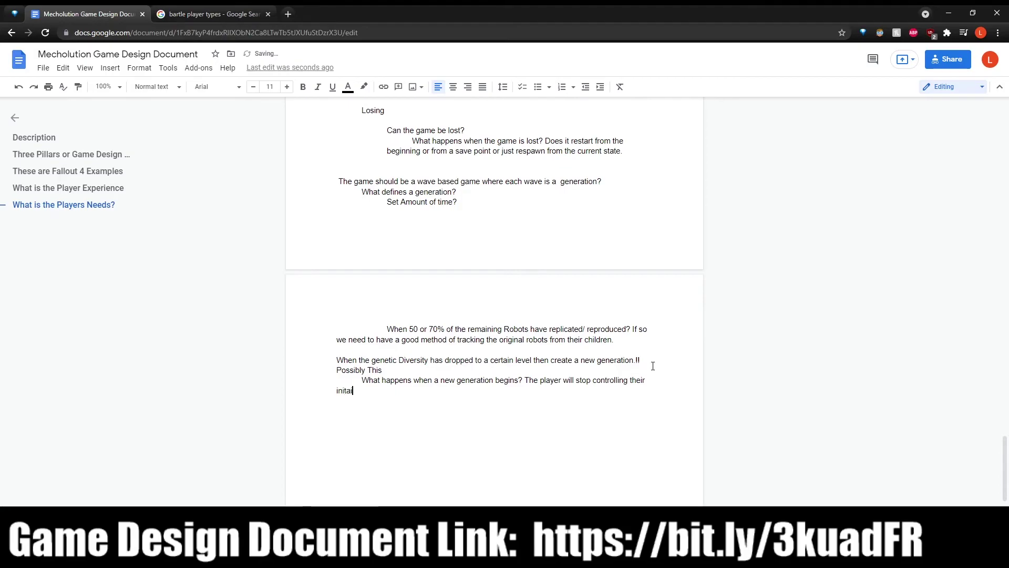
pyautogui.press('BackSpace')
pyautogui.write('ial robot')
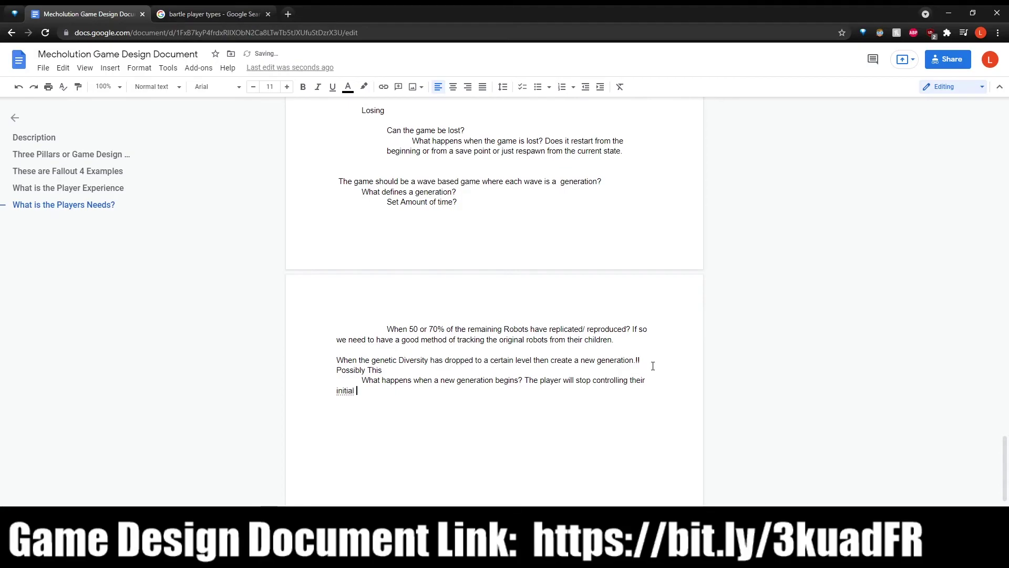
# Step: Continue the answer with an opening parenthesis and "or the robot they were controlling at the beginning of the generation"
pyautogui.write(' ( or the ')
pyautogui.write('t')
pyautogui.write('obot they we')
pyautogui.write('r')
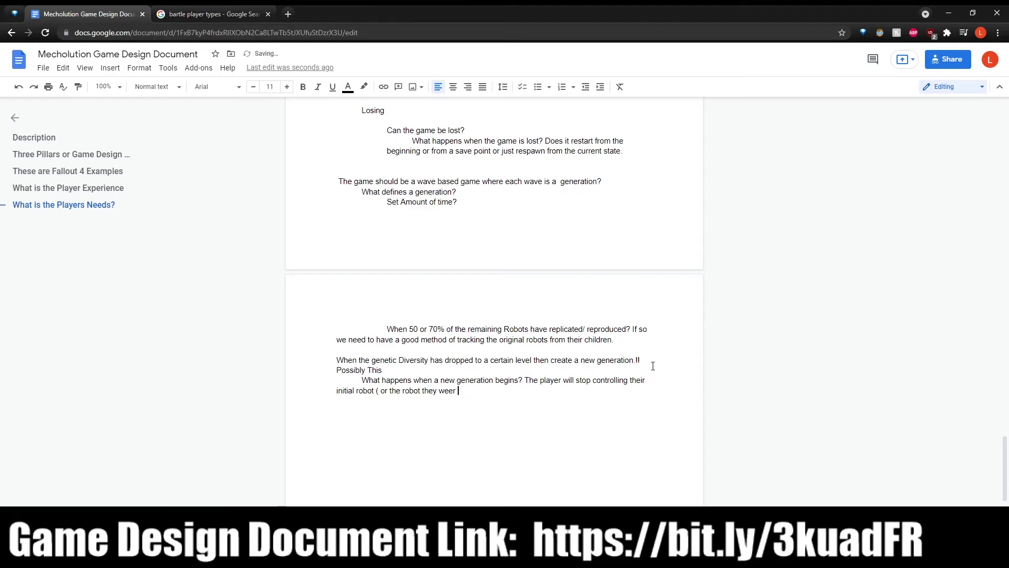
pyautogui.write('e controlling at the beging')
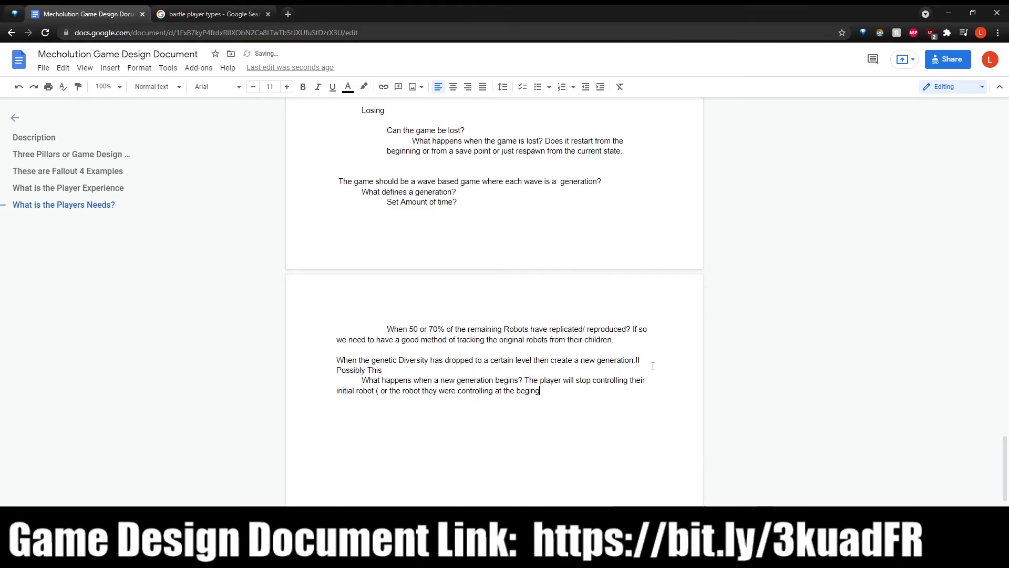
pyautogui.write(' og the')
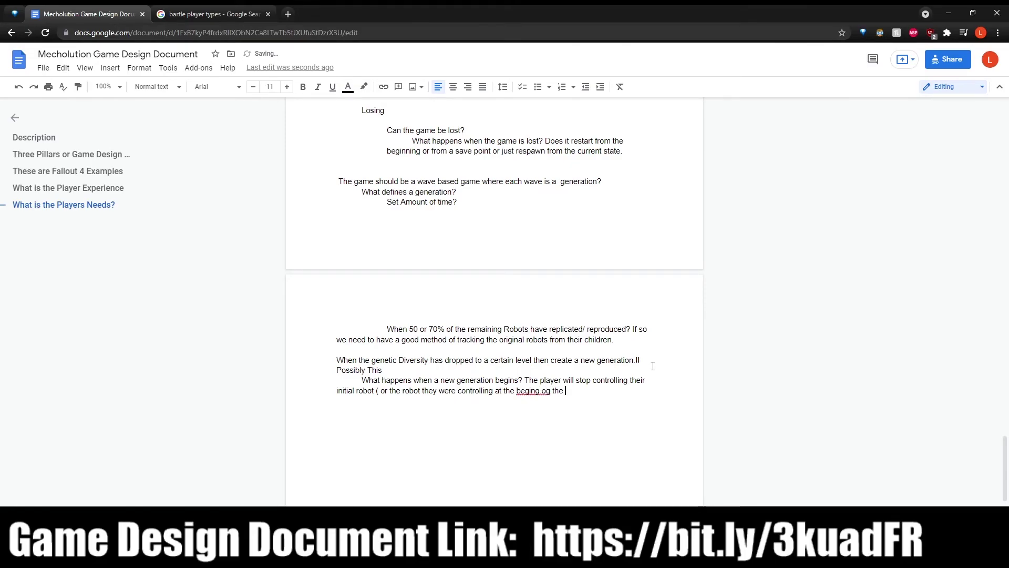
pyautogui.write(' generatiopn')
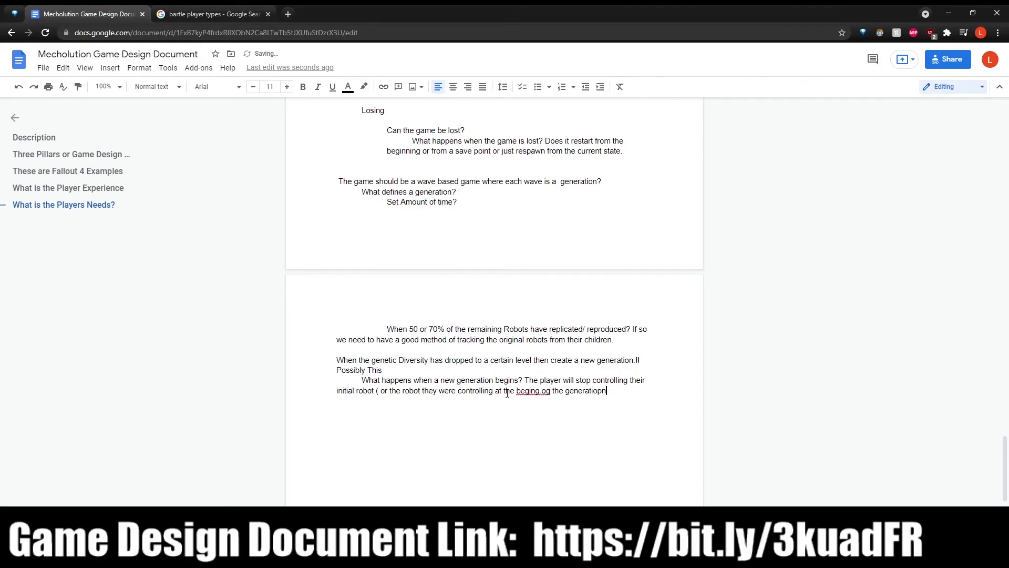
# Step: Correct the misspellings to "beginning of" and "generation", and remove the space after the opening parenthesis
pyautogui.rightClick(544, 395)
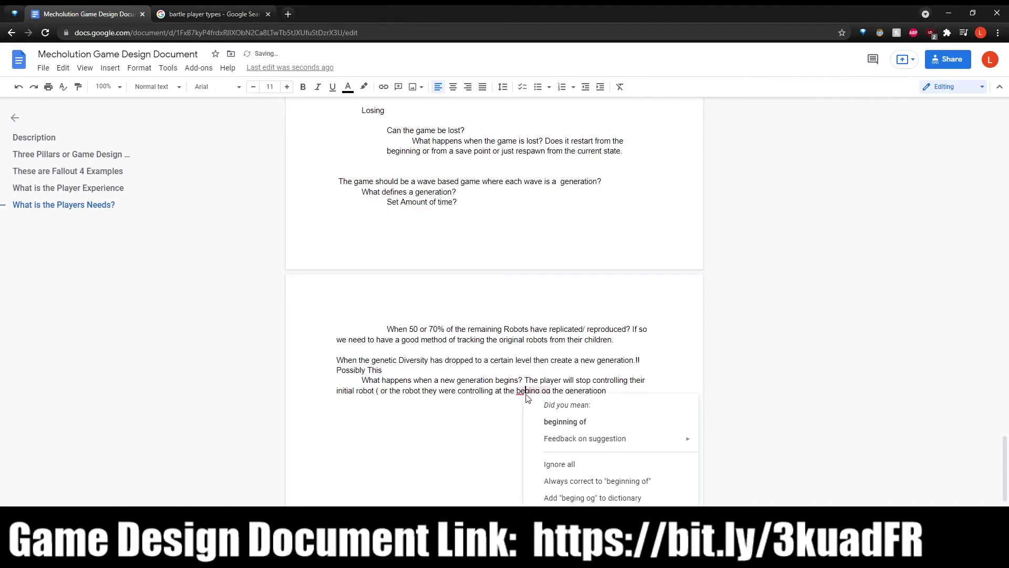
pyautogui.click(578, 421)
pyautogui.rightClick(580, 398)
pyautogui.click(581, 422)
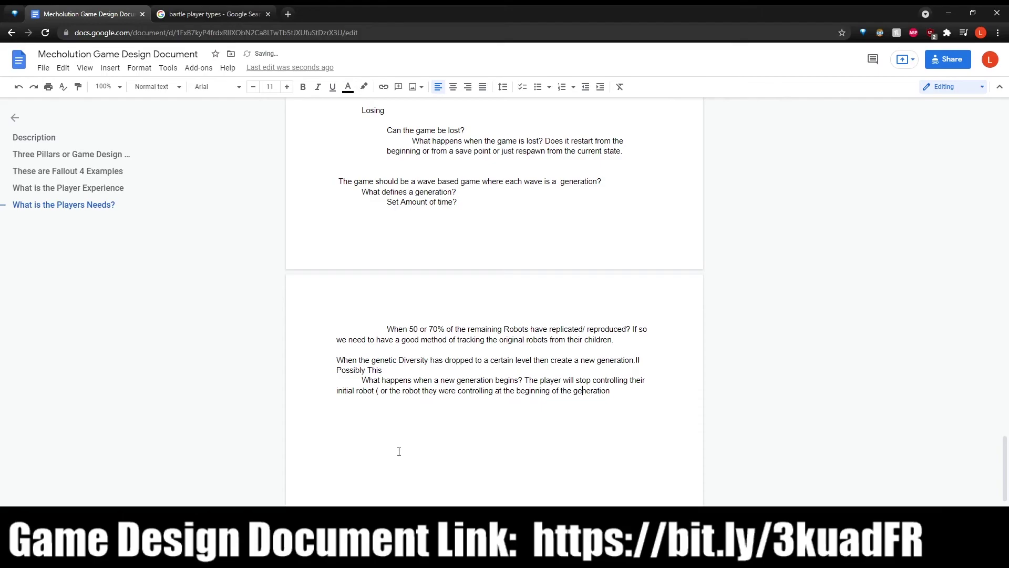
pyautogui.click(425, 402)
pyautogui.click(380, 411)
pyautogui.press('BackSpace')
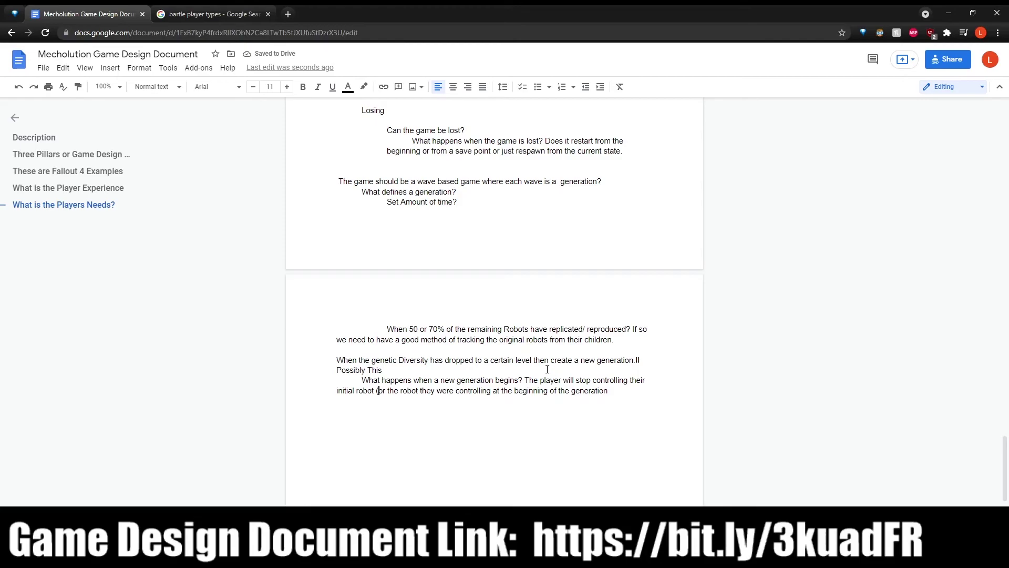
# Step: Extend the new generation answer with "and be randomly assigned a robot from their lineage"
pyautogui.click(644, 398)
pyautogui.write('and')
pyautogui.write('randomly')
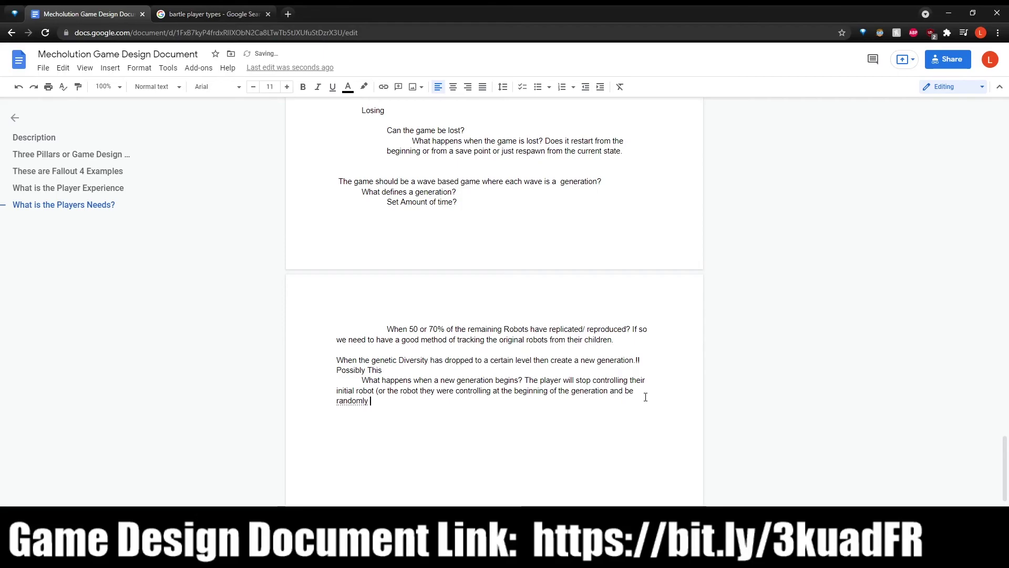
pyautogui.write(' assigned a robotf')
pyautogui.press('BackSpace')
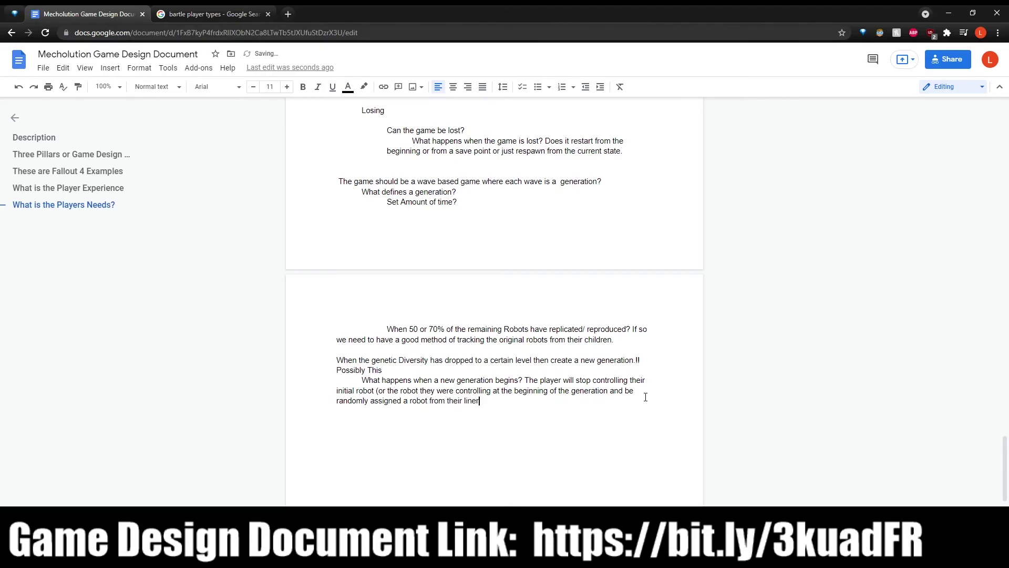
pyautogui.write('ge')
# Step: Check the underlined word "lineage" for a spelling suggestion
pyautogui.rightClick(473, 401)
pyautogui.click(417, 414)
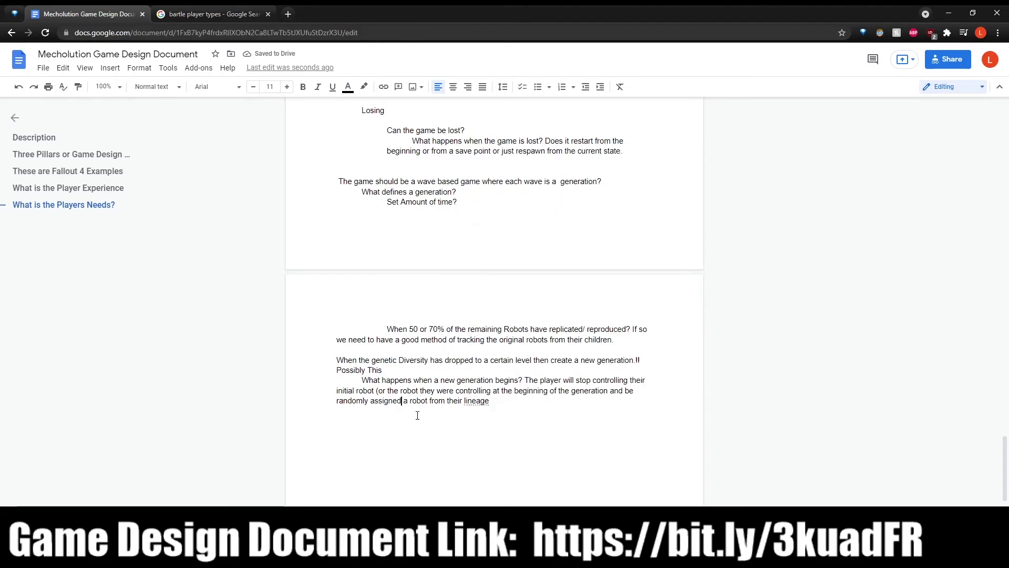
pyautogui.rightClick(473, 400)
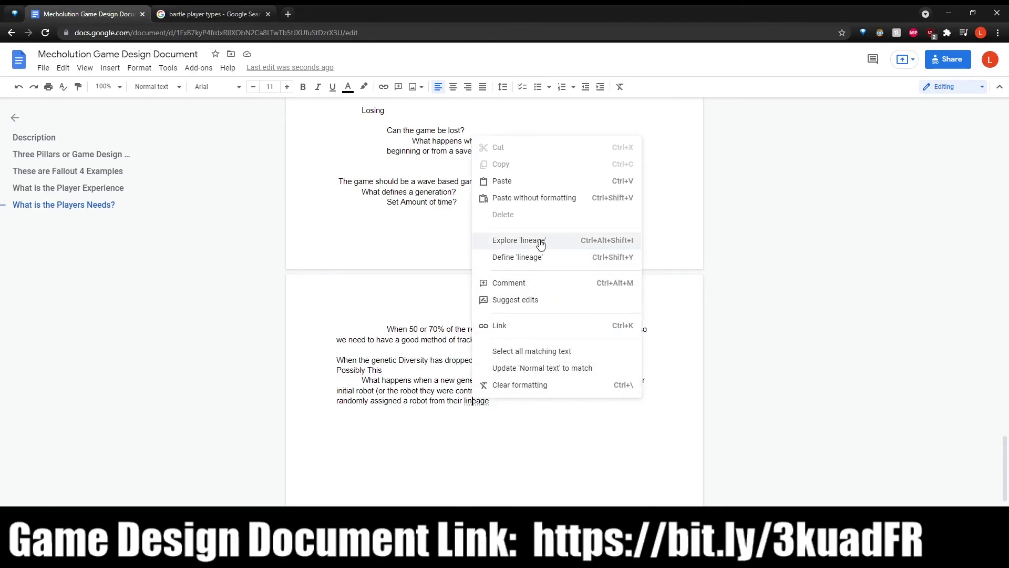
pyautogui.click(499, 417)
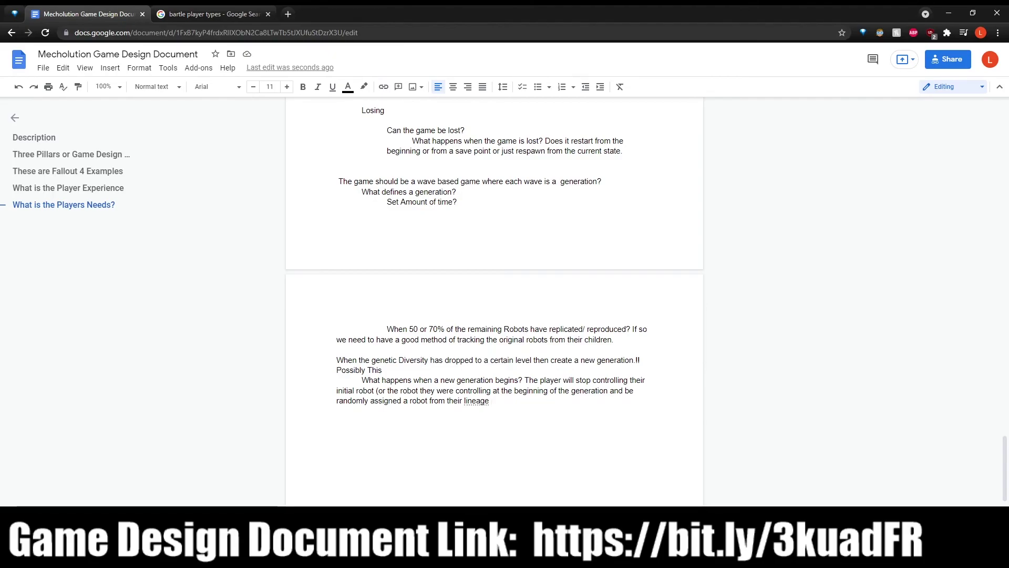
pyautogui.rightClick(476, 402)
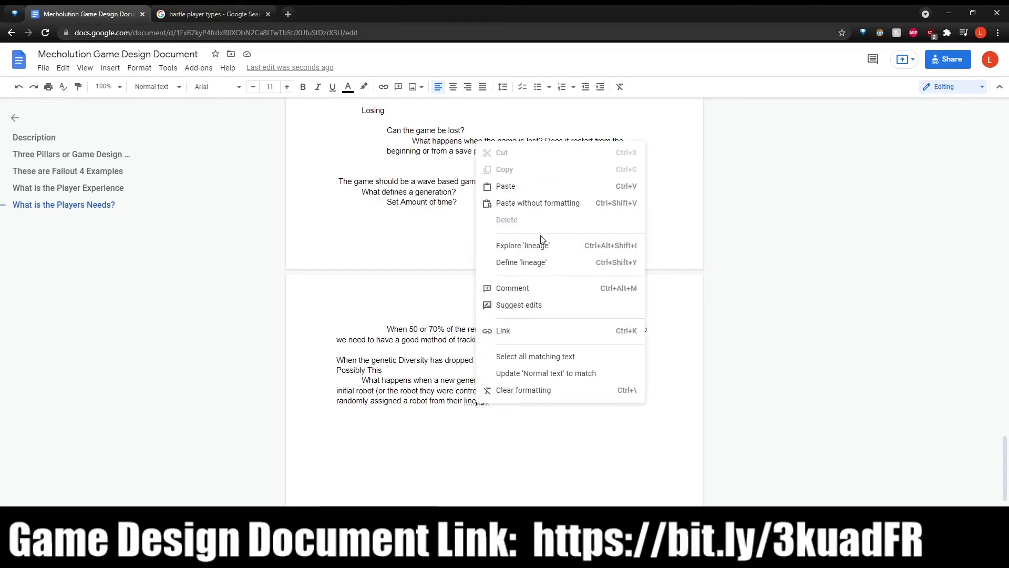
pyautogui.click(479, 444)
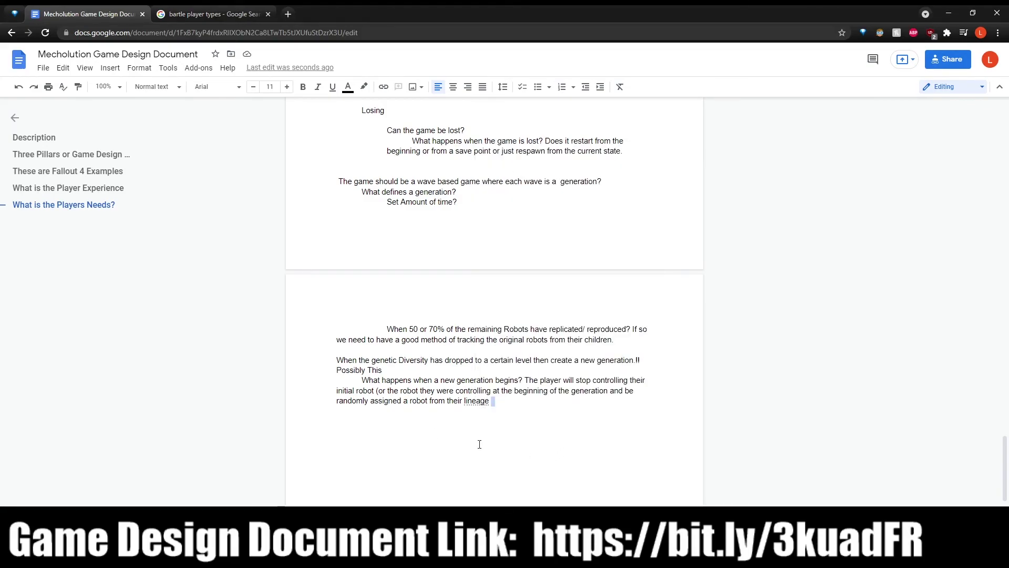
pyautogui.rightClick(471, 400)
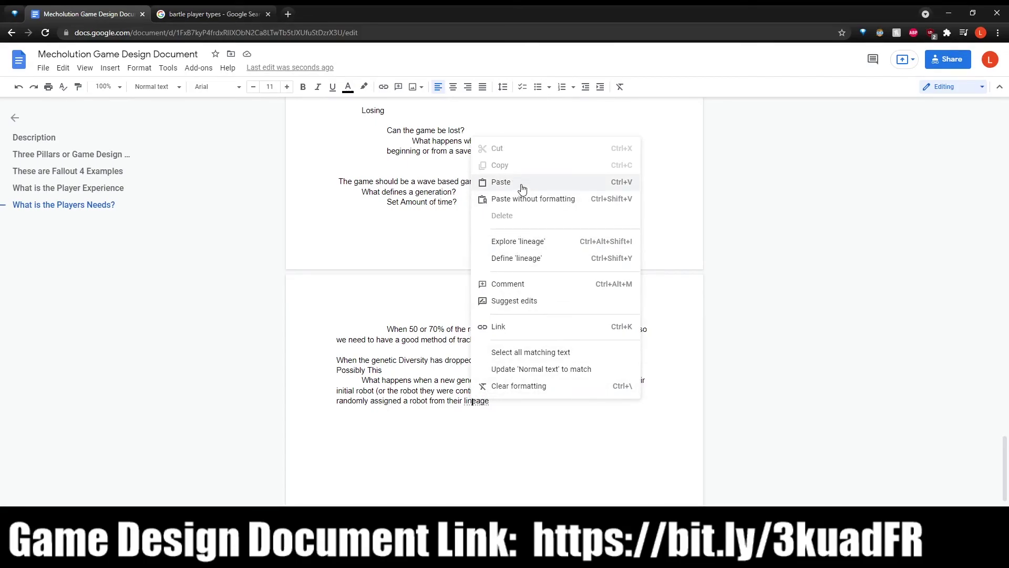
pyautogui.click(480, 401)
pyautogui.rightClick(481, 401)
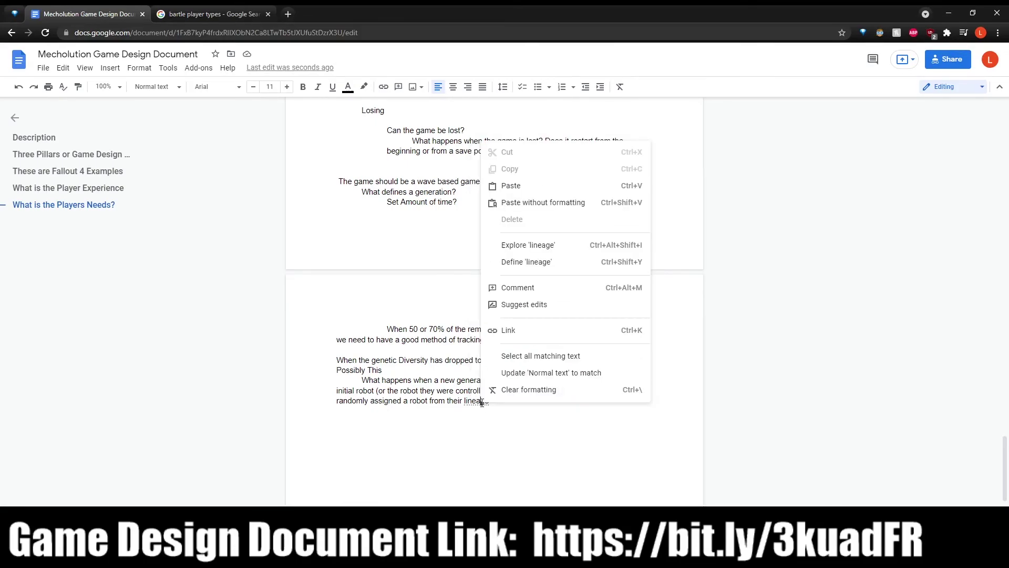
pyautogui.click(525, 450)
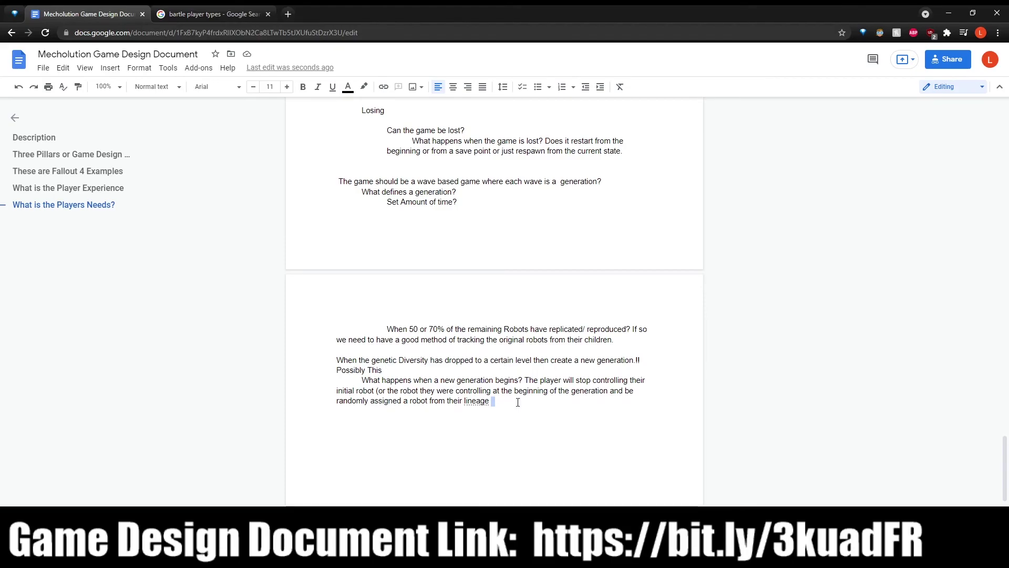
pyautogui.scroll(20, 729, 306)
pyautogui.scroll(-20, 729, 307)
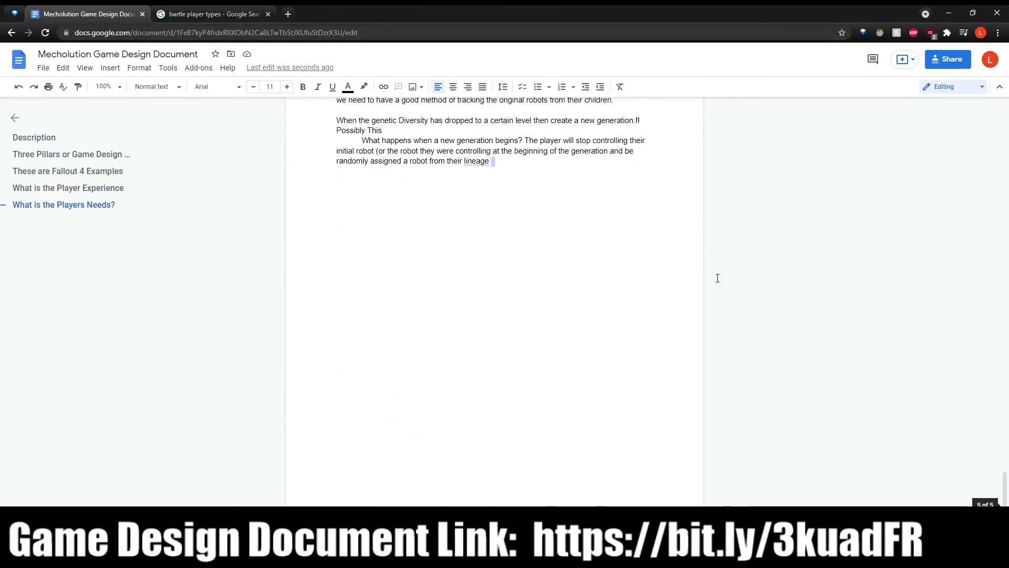
pyautogui.rightClick(482, 168)
pyautogui.click(469, 183)
pyautogui.rightClick(472, 181)
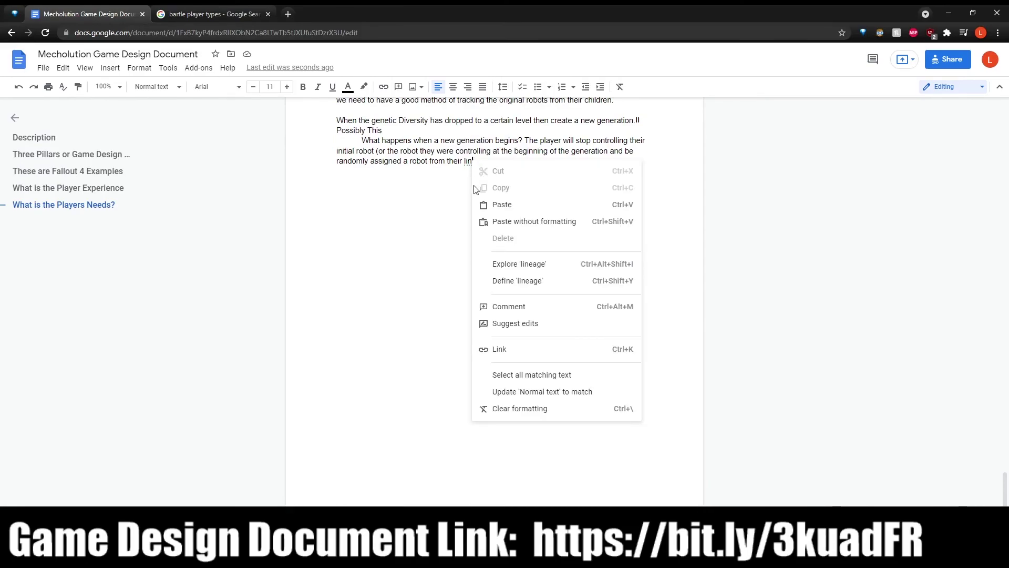
pyautogui.click(491, 214)
# Step: Look through the player experience section, including the engagement drivers and Think-Feel-Do diagrams, and the players' needs section
pyautogui.scroll(20, 458, 435)
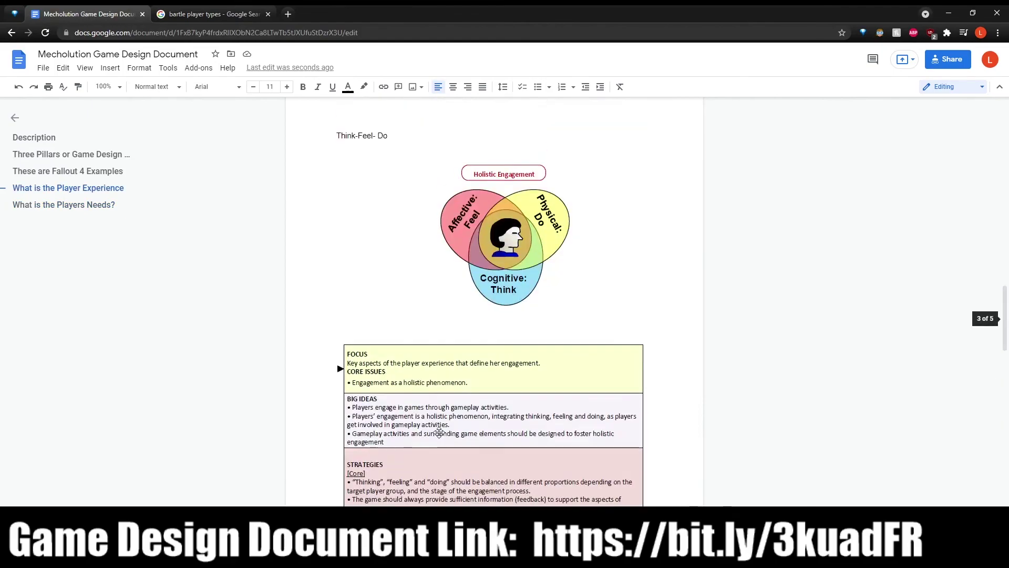
pyautogui.scroll(10, 458, 434)
pyautogui.scroll(-20, 423, 405)
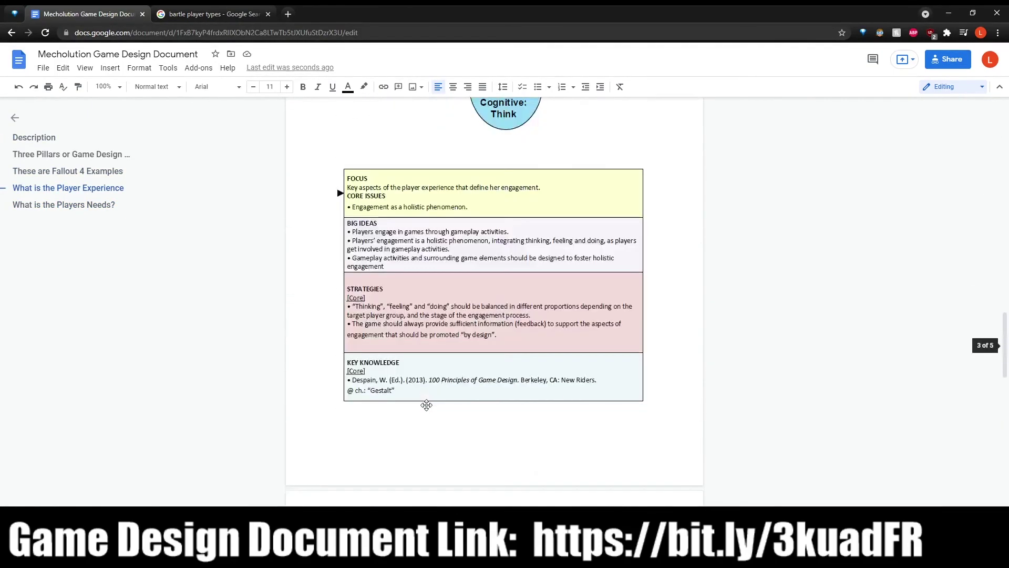
pyautogui.scroll(-4, 413, 419)
pyautogui.scroll(20, 415, 420)
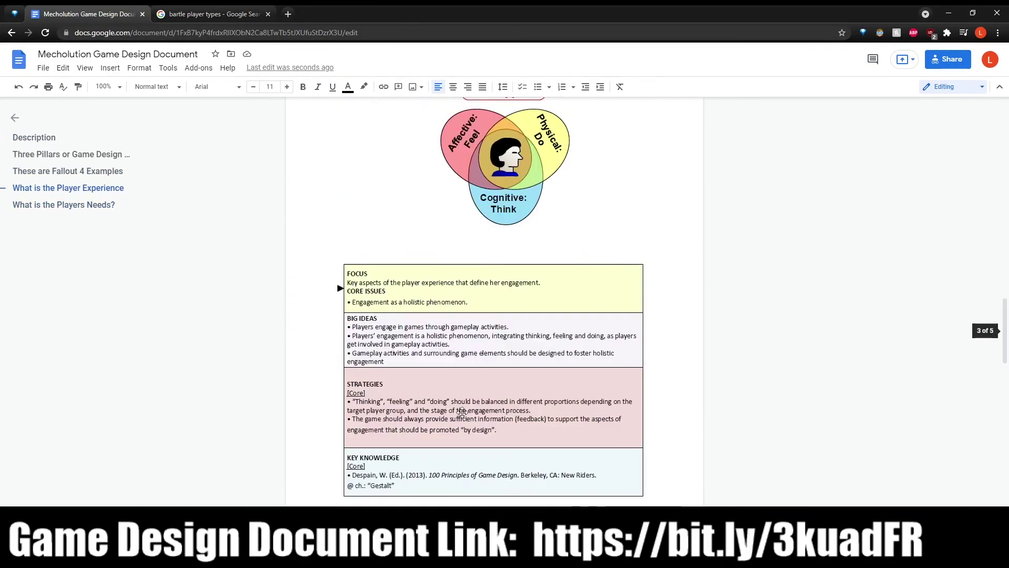
pyautogui.scroll(10, 465, 419)
pyautogui.scroll(-15, 436, 419)
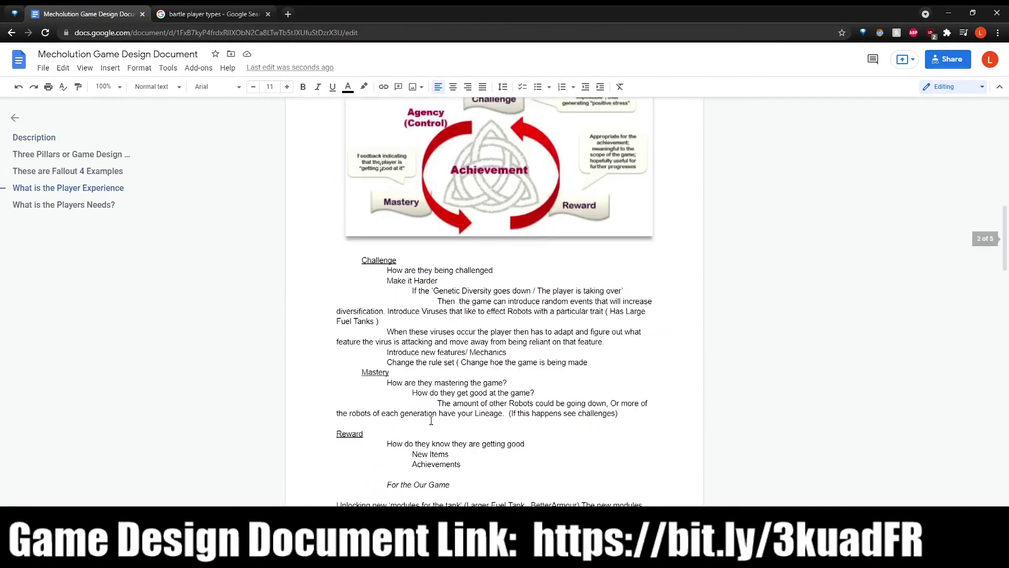
pyautogui.scroll(6, 619, 290)
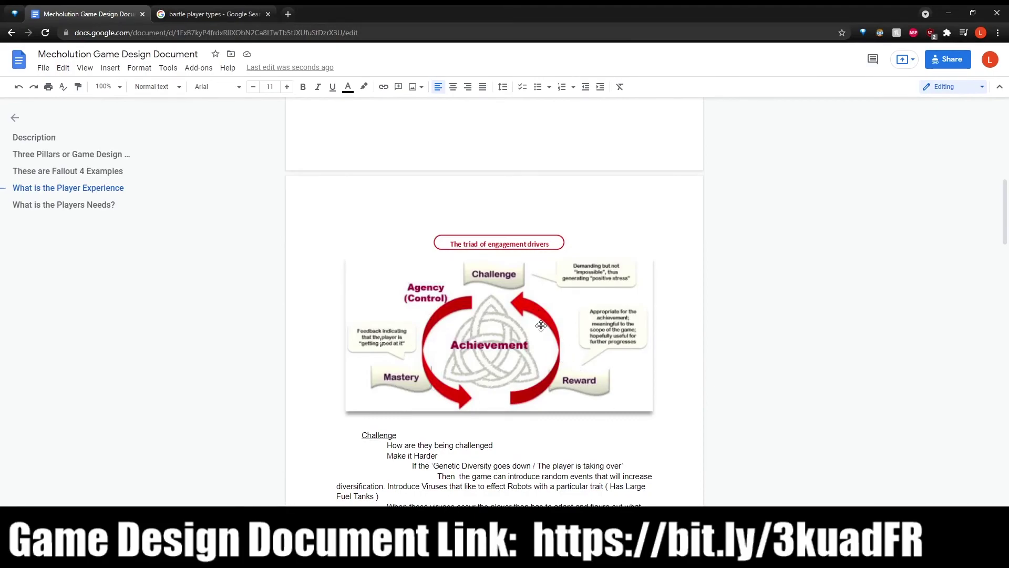
pyautogui.scroll(-20, 536, 324)
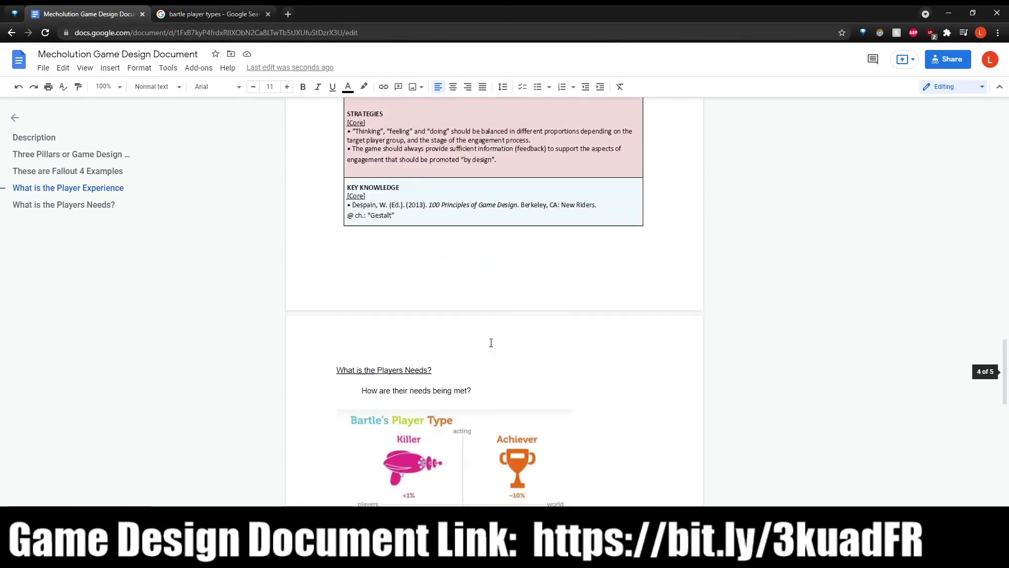
pyautogui.scroll(20, 502, 389)
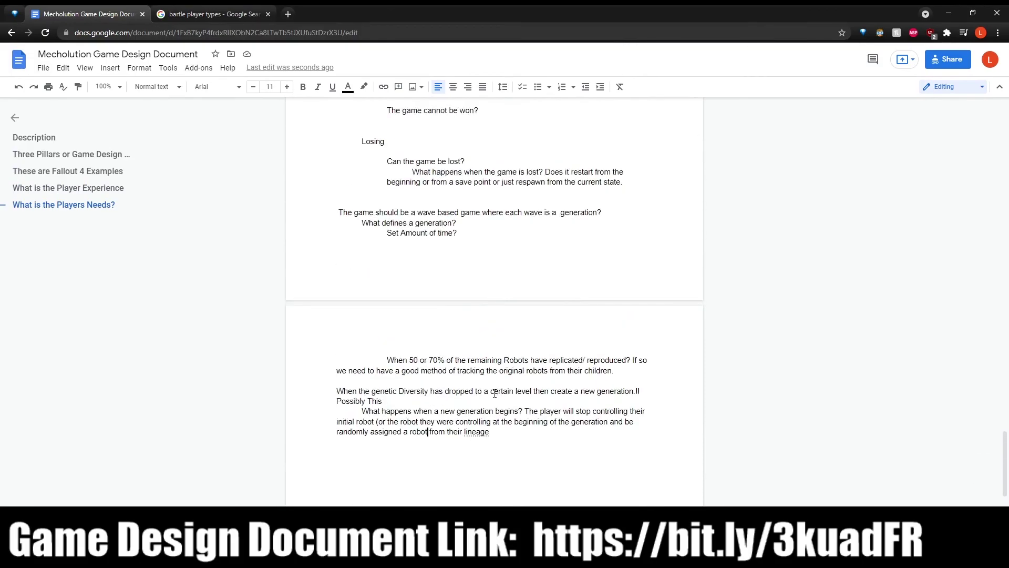
# Step: Review the document from the Elevator Pitch through the design pillars to the Think-Feel-Do diagram
pyautogui.scroll(15, 507, 383)
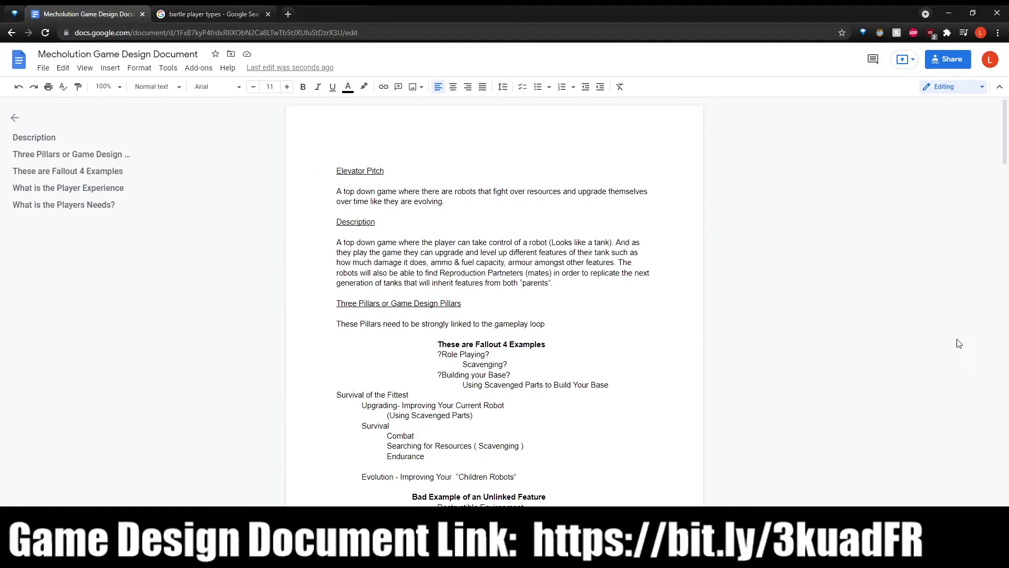
pyautogui.scroll(-7, 699, 375)
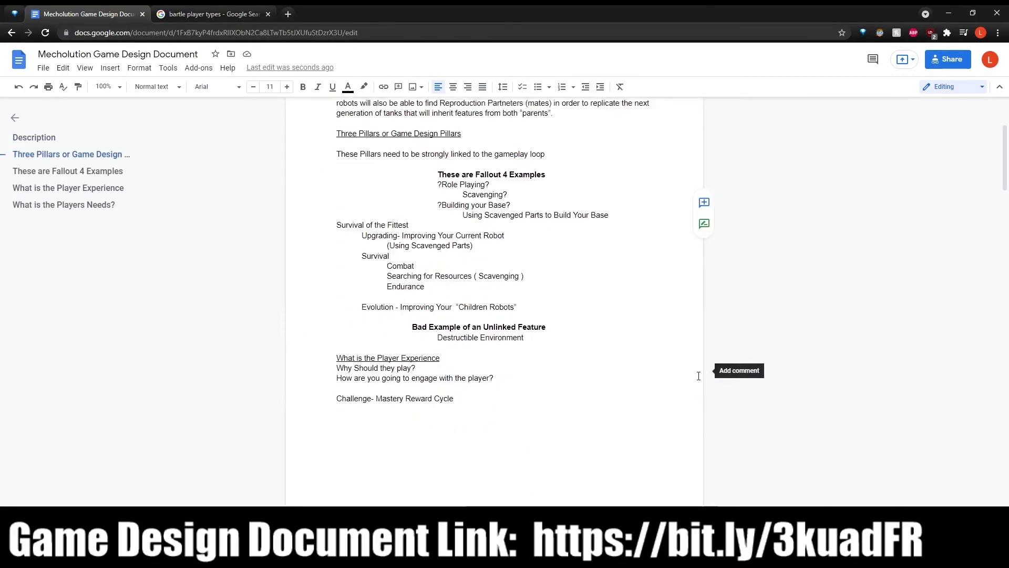
pyautogui.scroll(-3, 696, 377)
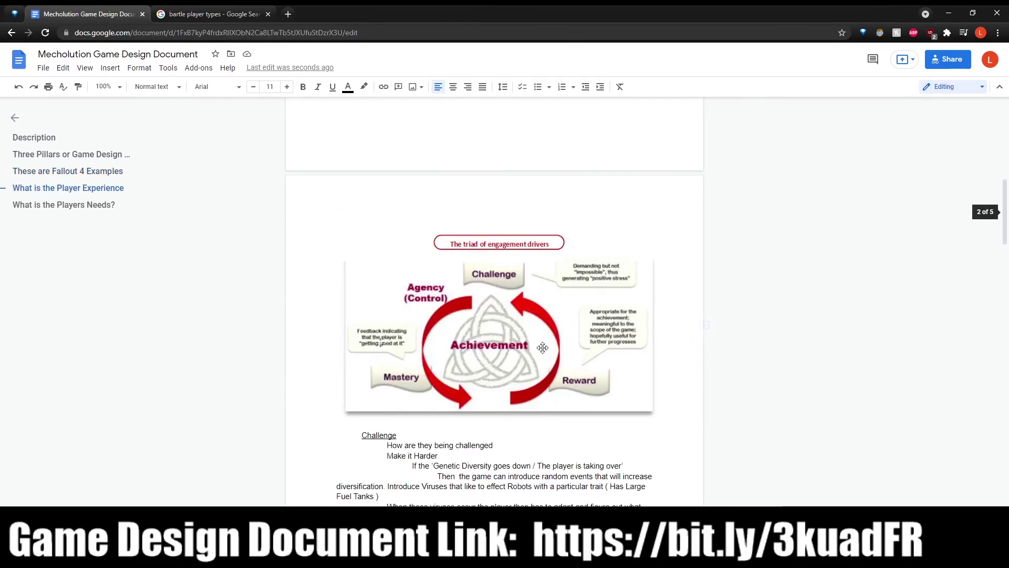
pyautogui.scroll(-18, 653, 384)
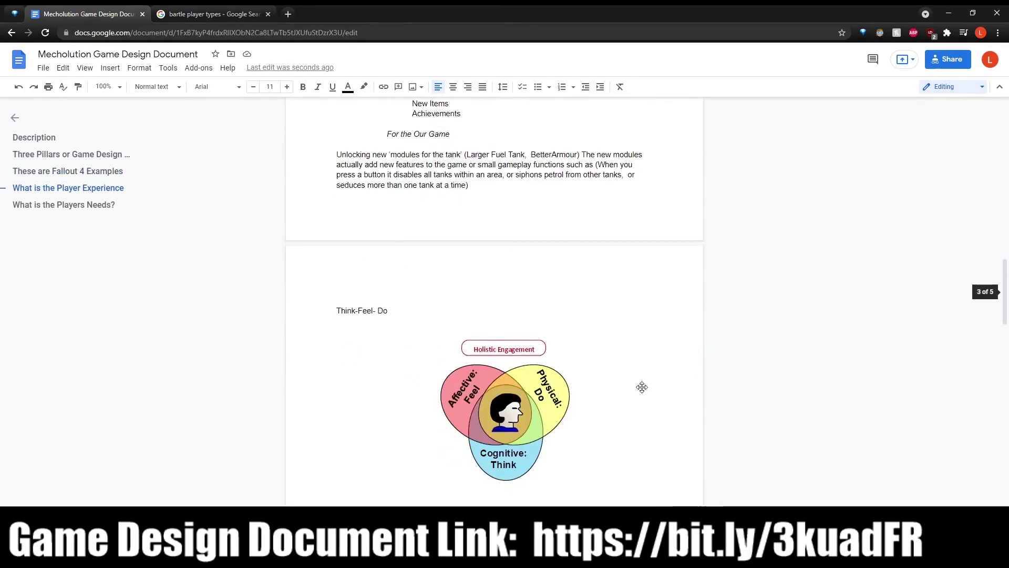
pyautogui.scroll(3, 598, 372)
pyautogui.scroll(3, 597, 372)
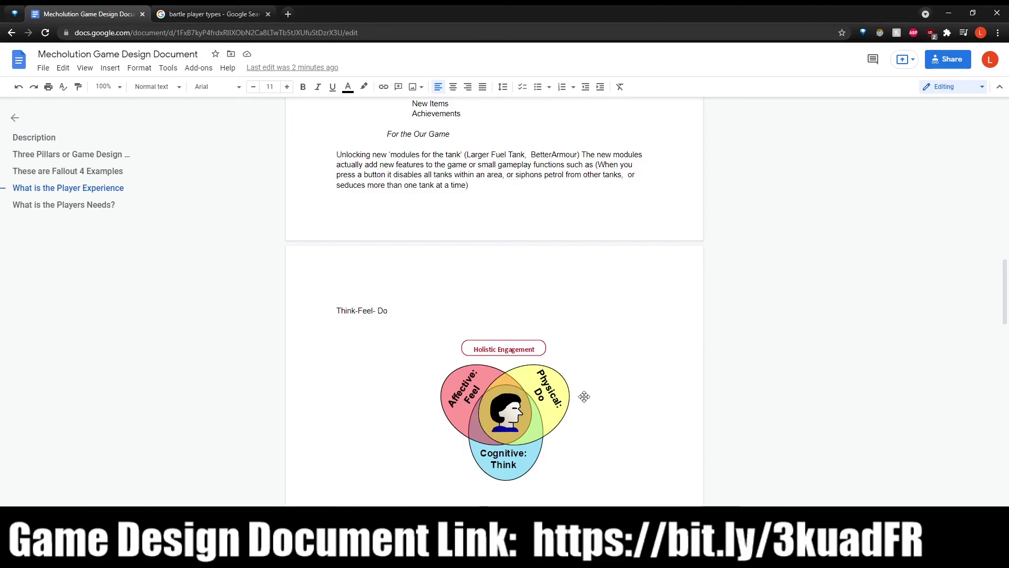
# Step: Review the Think-Feel-Do diagram and its strategy table, and the players' needs section with Bartle's player types, winning and losing
pyautogui.scroll(-3, 590, 378)
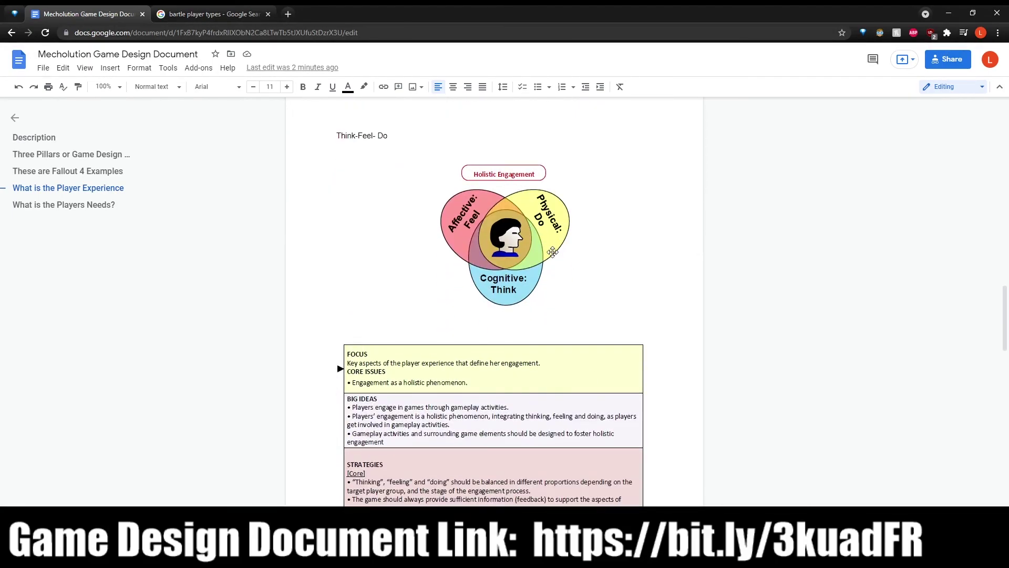
pyautogui.scroll(-3, 486, 307)
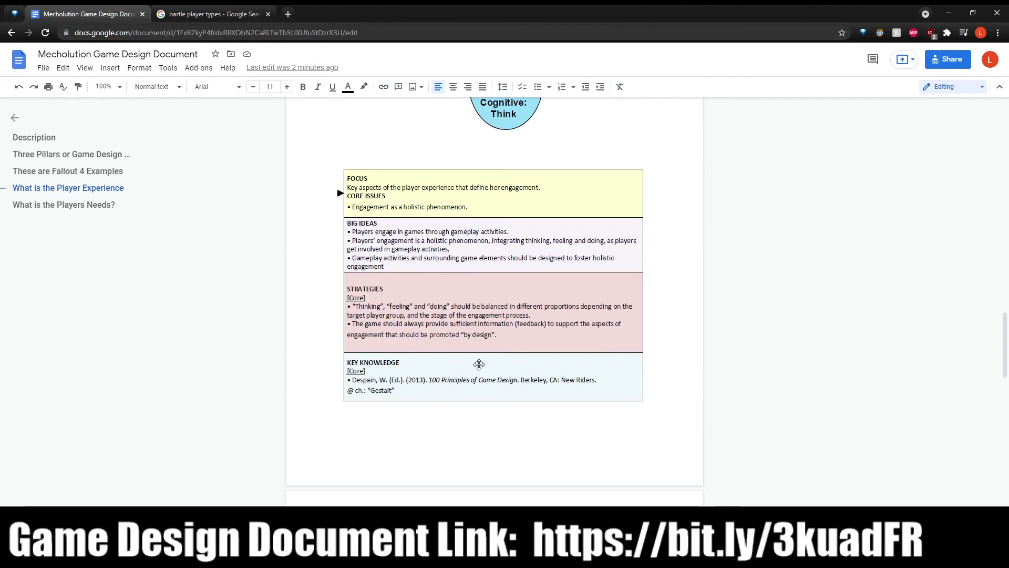
pyautogui.scroll(3, 478, 363)
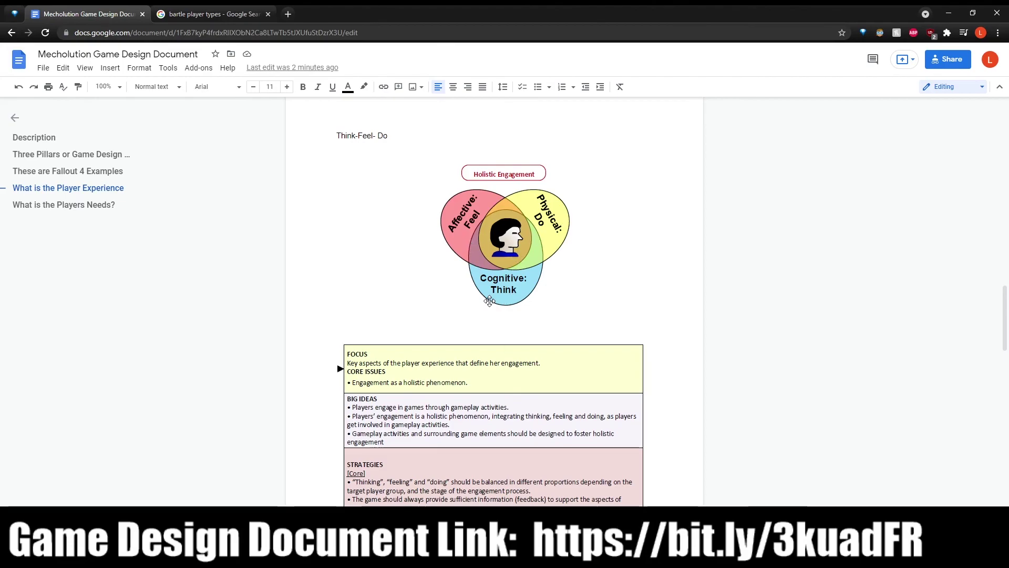
pyautogui.scroll(-10, 487, 308)
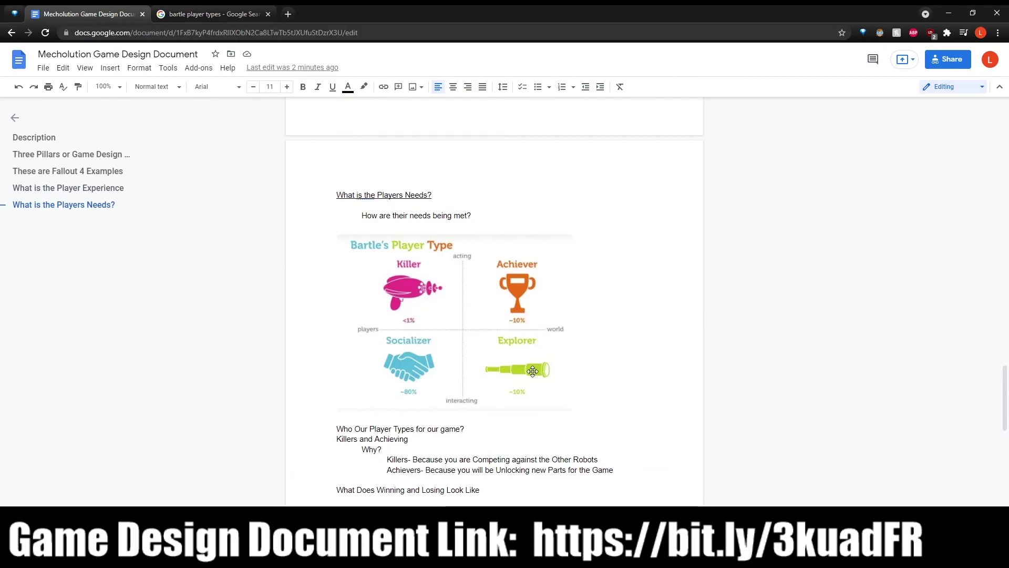
pyautogui.scroll(-3, 570, 402)
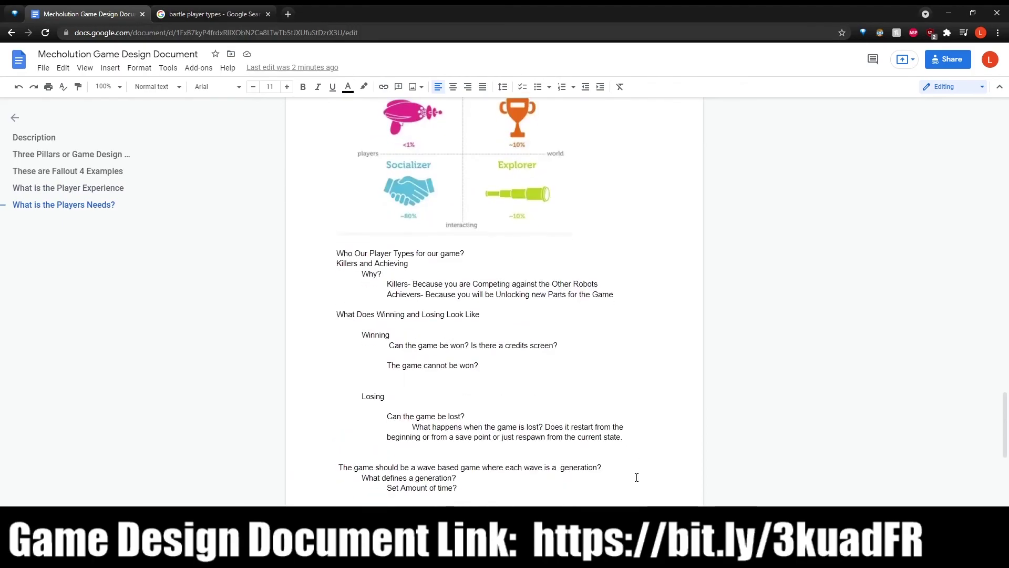
pyautogui.scroll(3, 570, 399)
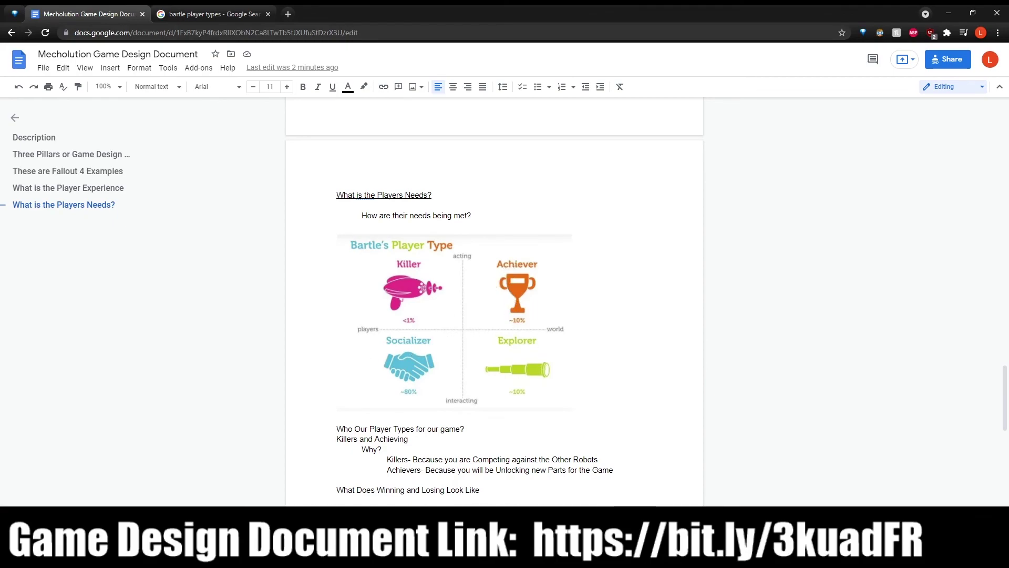
pyautogui.moveTo(271, 557)
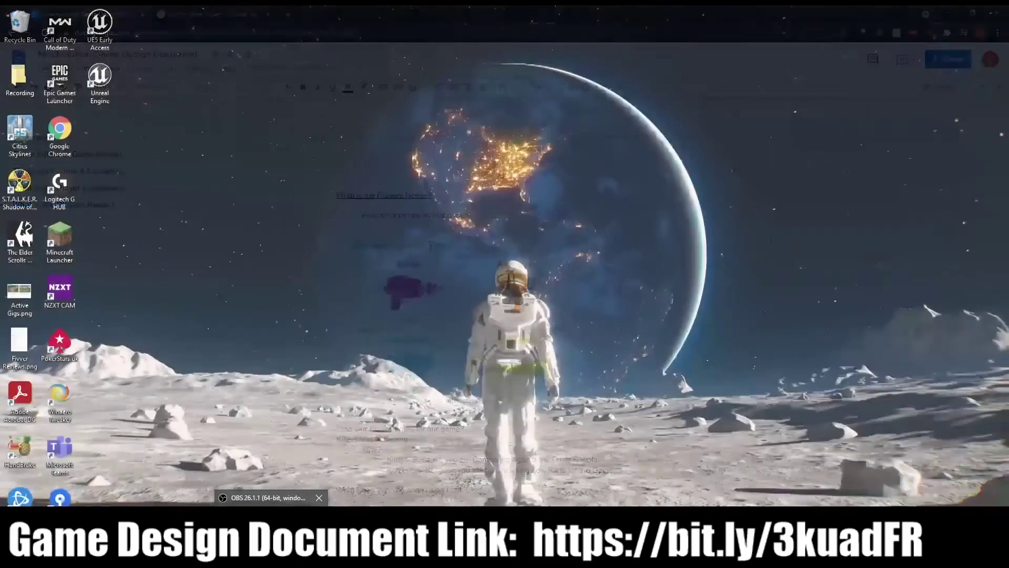
pyautogui.click(268, 497)
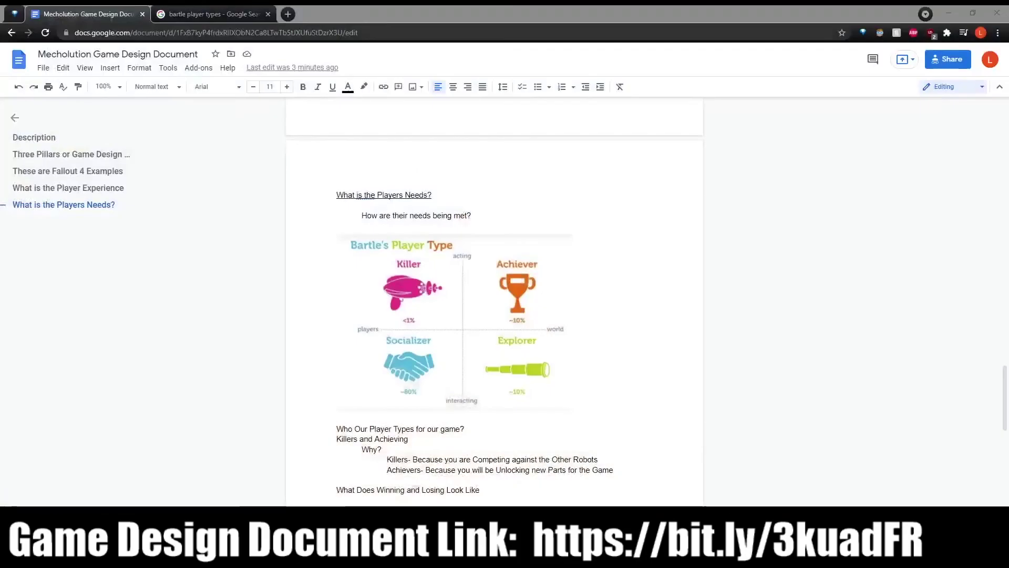